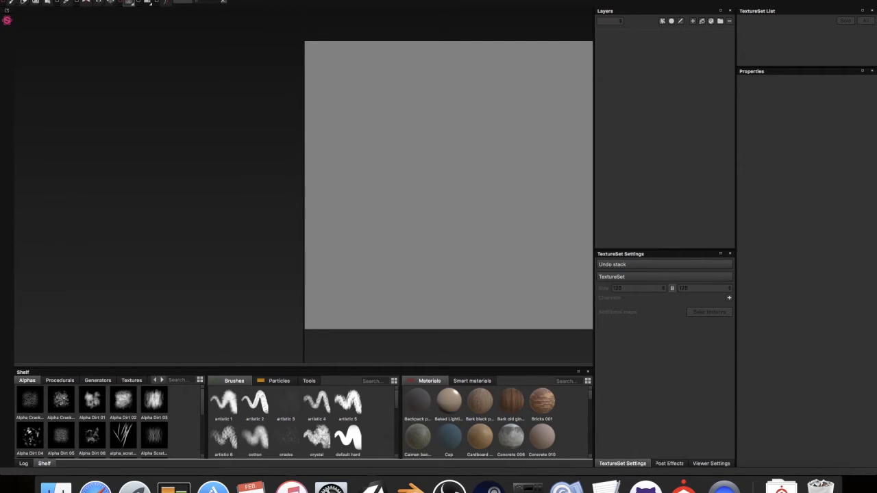
- Open the Hans.spp sample from the recently used projects
click(97, 1)
mouse_move(117, 18)
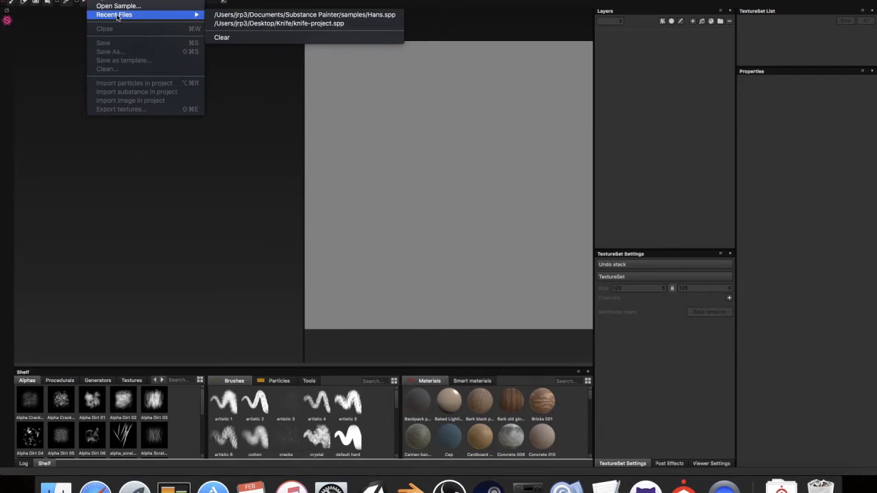
click(262, 23)
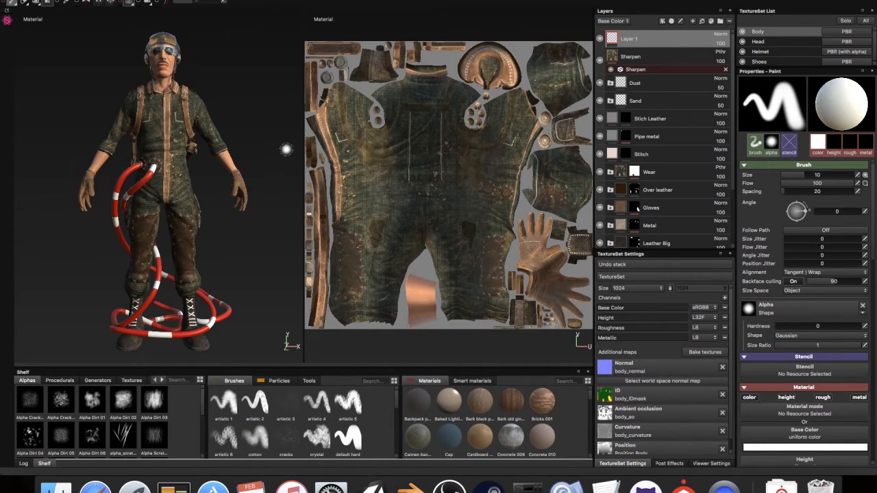
- Review the viewer settings and browse the shelf's alphas, procedurals, generators, textures and filters
click(692, 464)
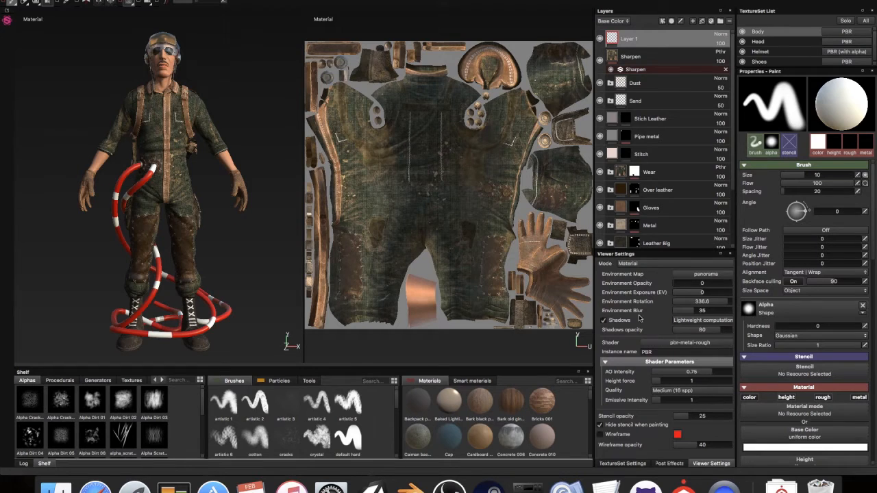
click(627, 464)
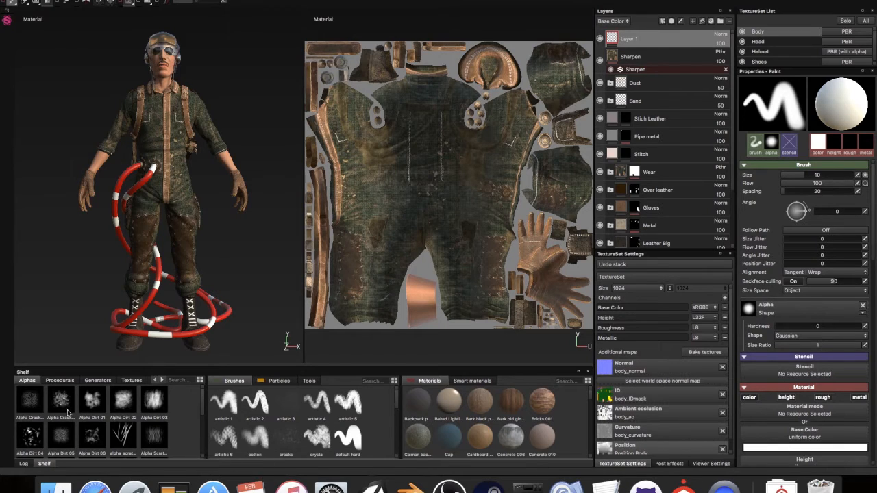
click(37, 407)
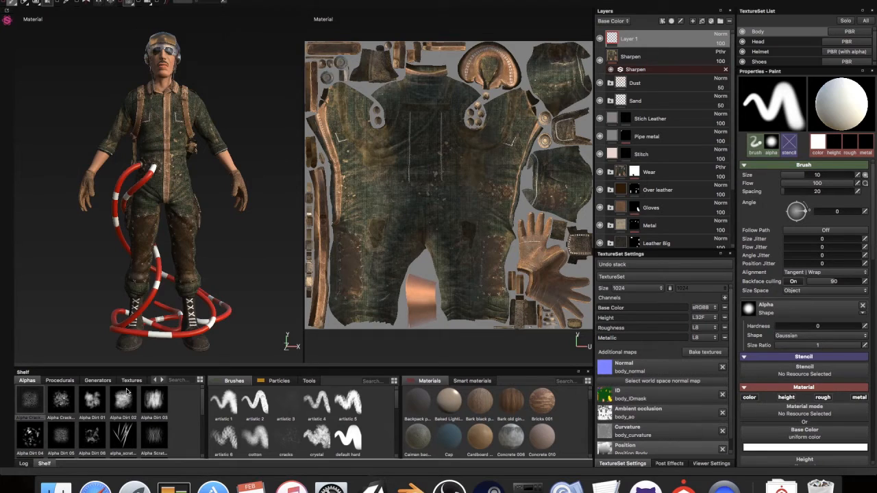
mouse_move(126, 392)
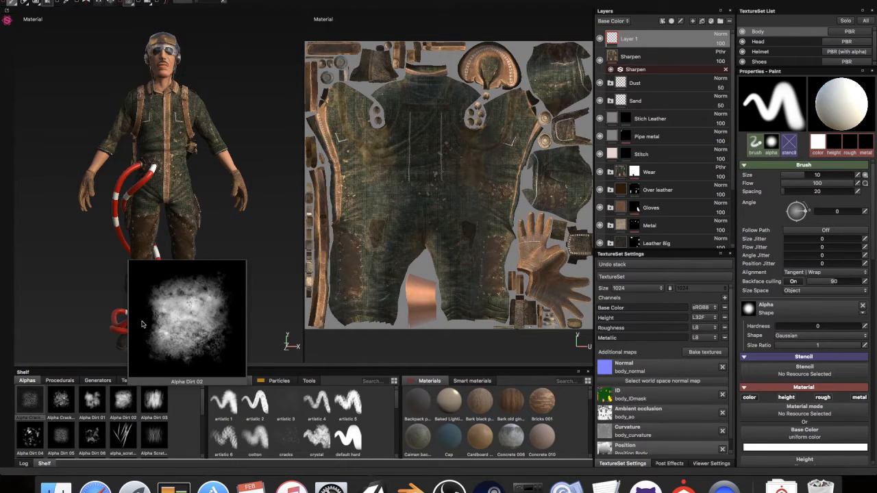
click(59, 381)
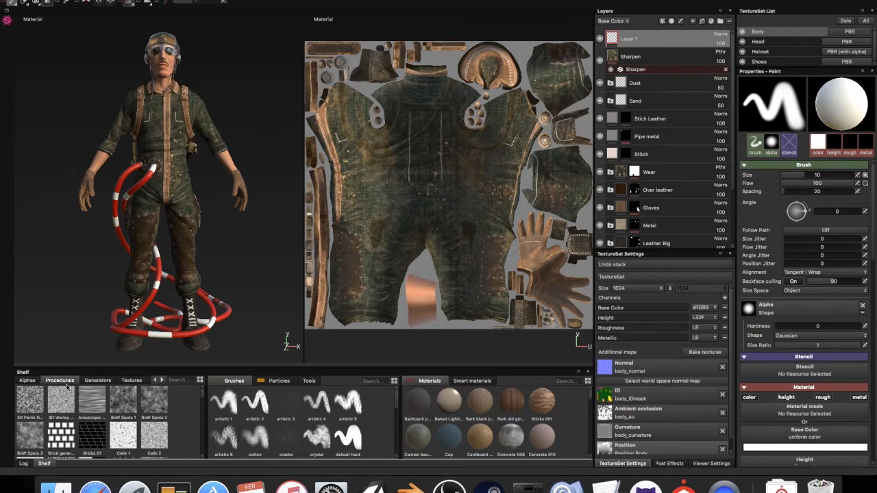
scroll(82, 393, down, 5)
click(94, 381)
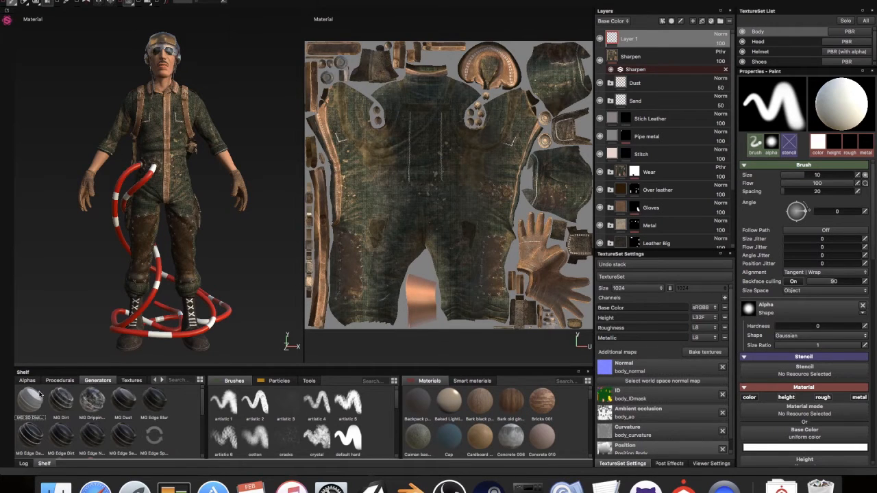
click(132, 381)
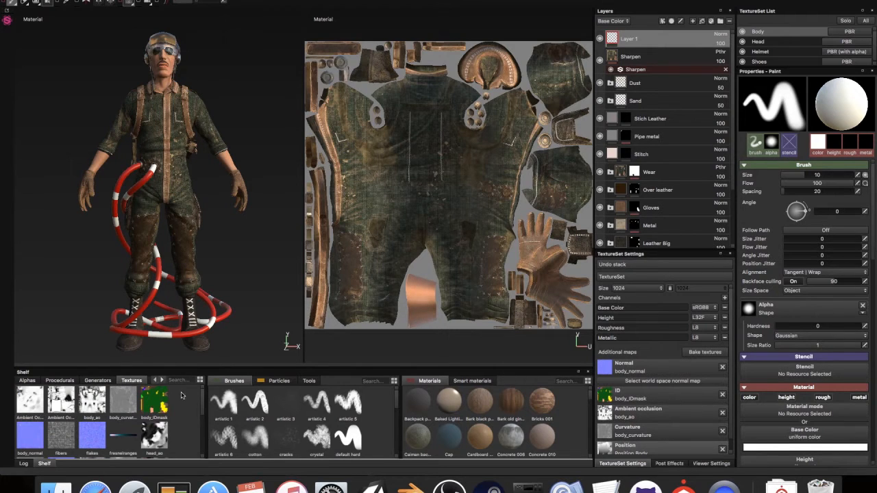
click(161, 380)
click(140, 382)
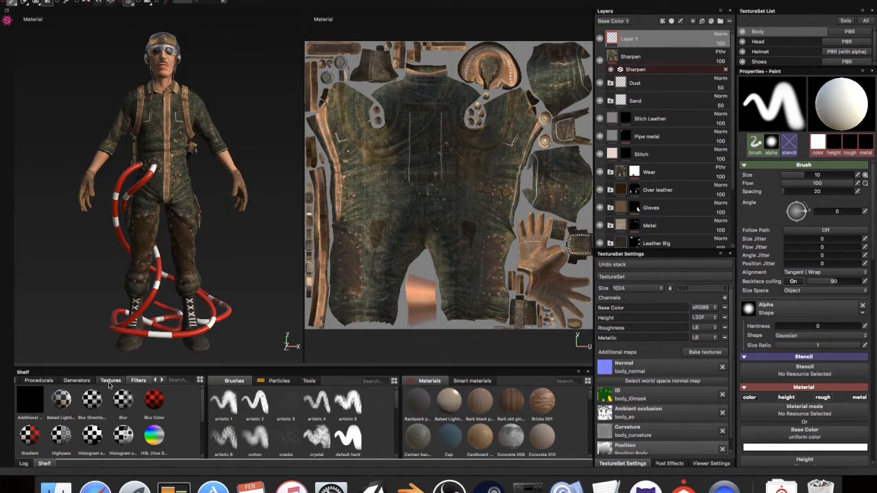
click(108, 385)
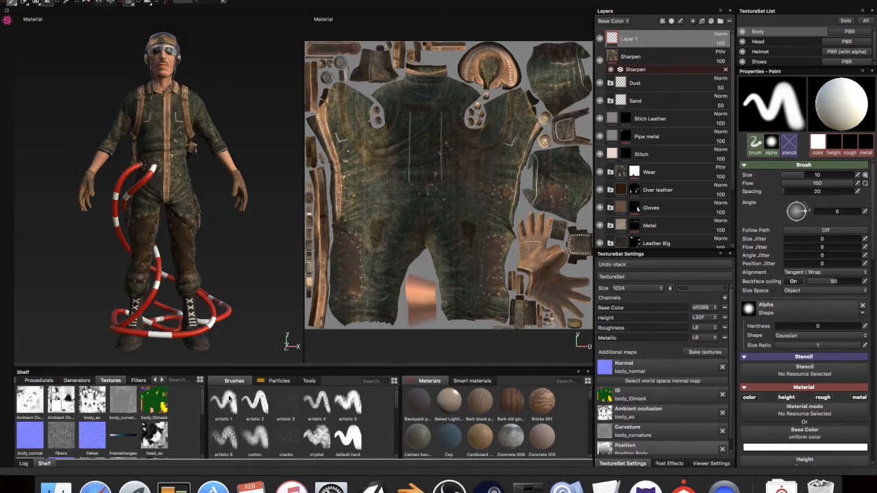
- Try the paint spray brush with a stroke across the front of the character's jumpsuit, and undo the stroke
scroll(367, 433, down, 5)
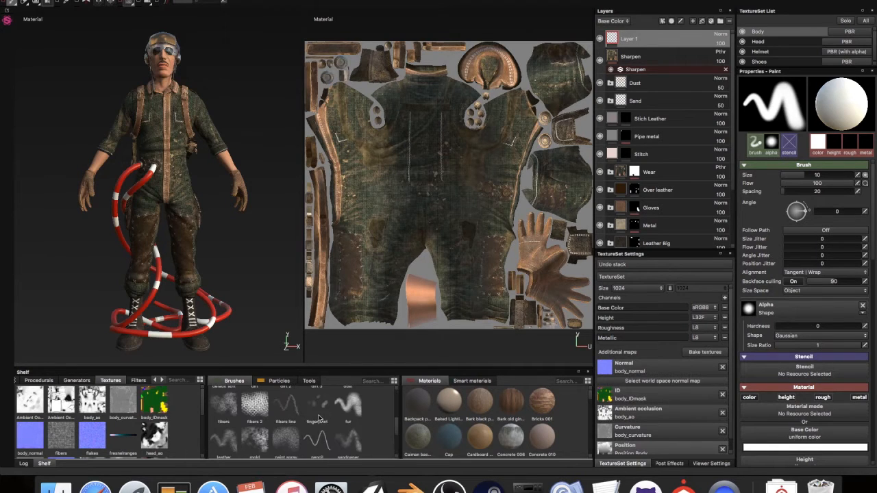
click(287, 437)
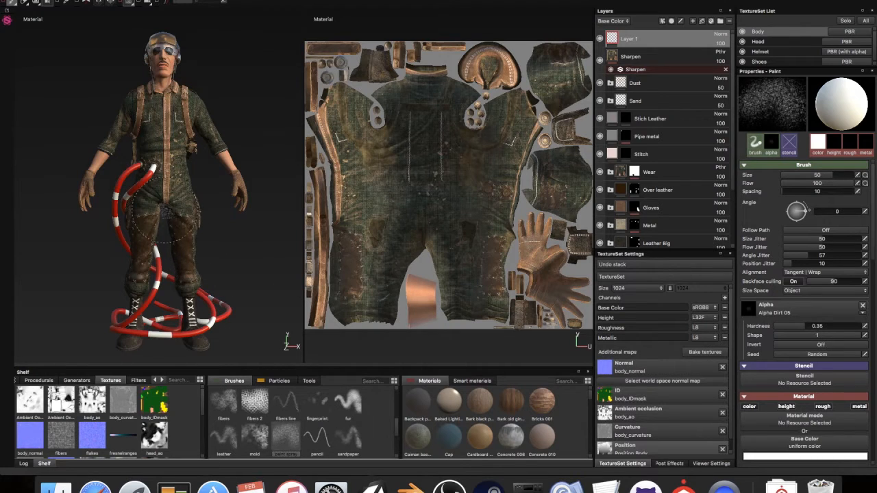
scroll(154, 137, up, 5)
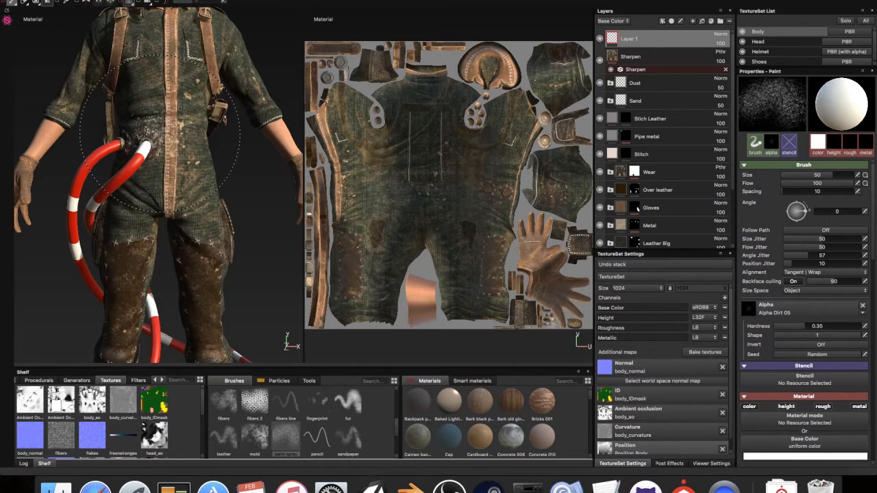
drag(186, 89, 175, 164)
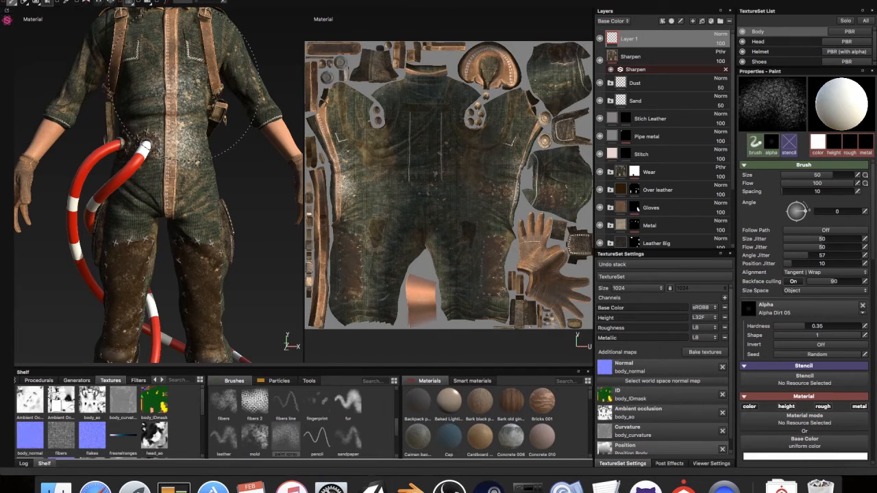
key(super+z)
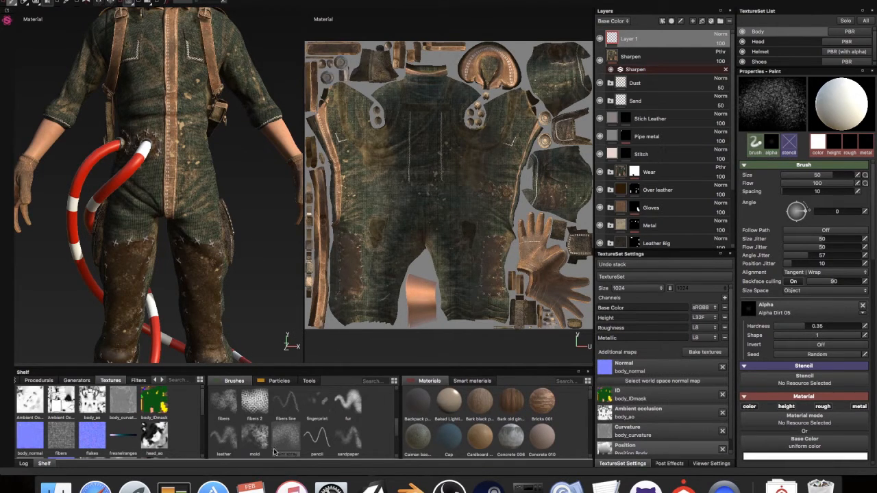
- Browse the materials and smart materials available in the shelf
click(468, 381)
click(431, 381)
click(461, 382)
scroll(466, 411, down, 5)
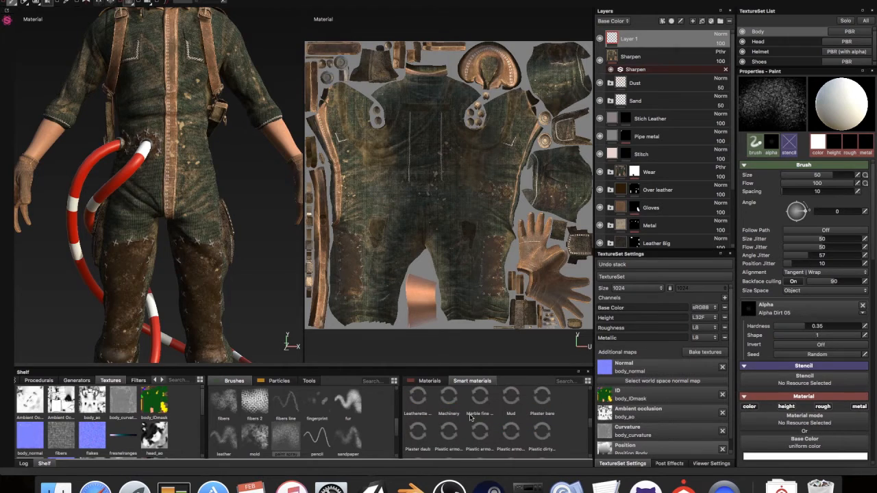
scroll(470, 419, up, 5)
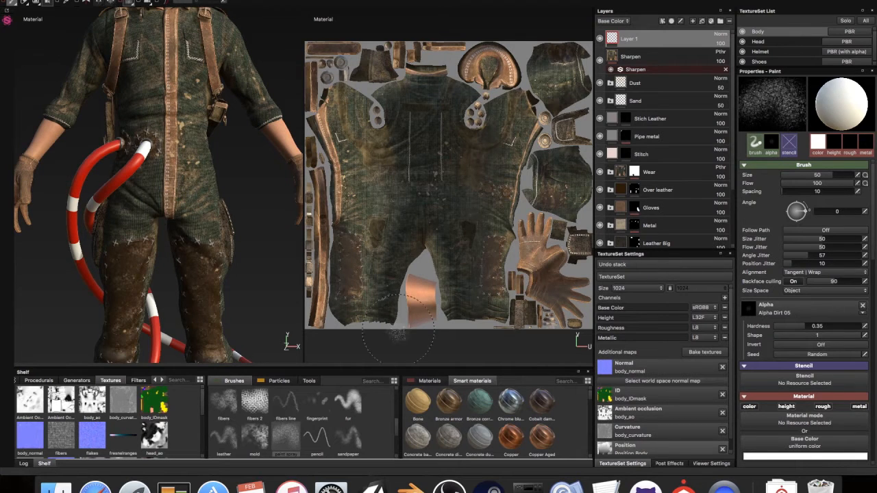
- Rotate the environment lighting around the character and examine the model from above and from the front
scroll(193, 140, down, 5)
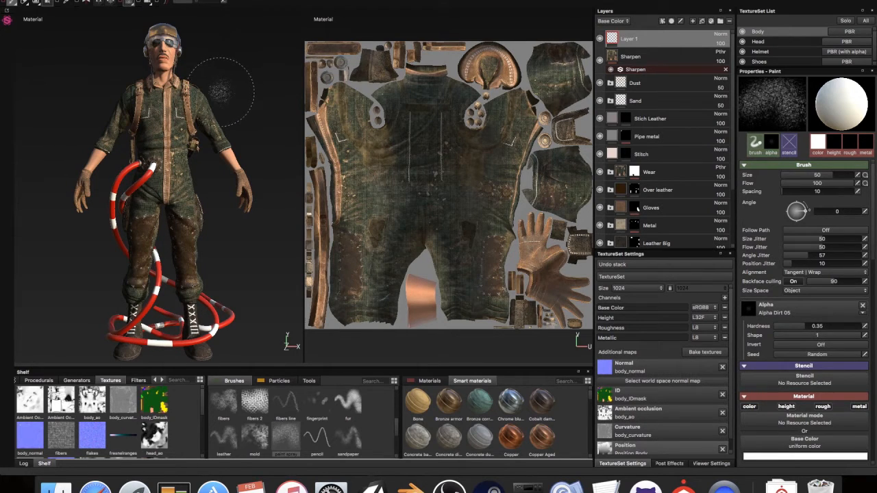
key(shift)
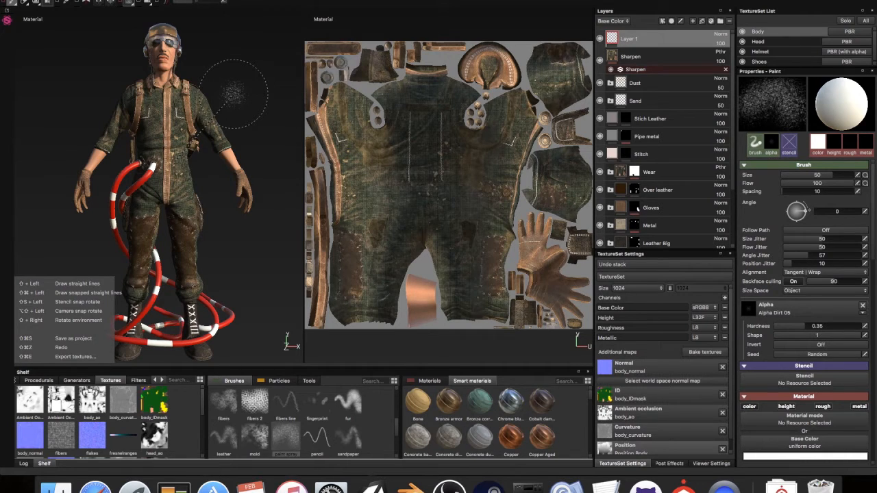
alt+shift+drag(197, 115, 232, 135)
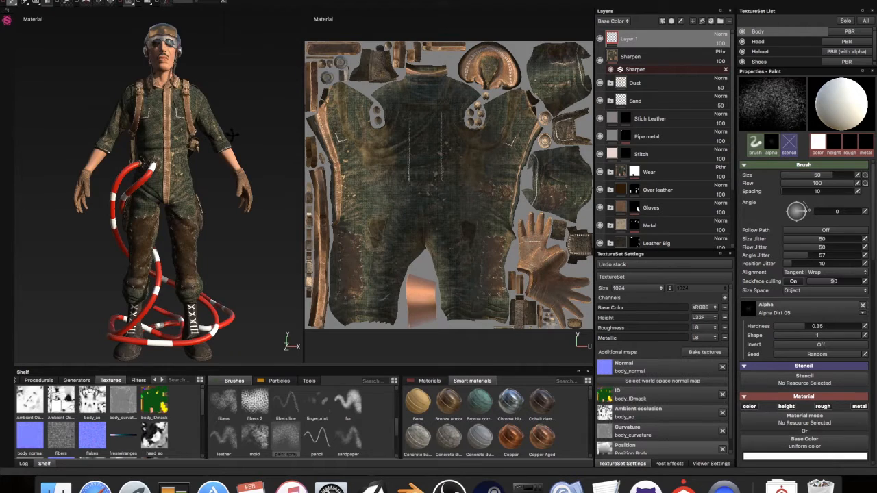
mouse_move(97, 135)
alt+shift+mouse_down()
mouse_move(95, 203)
mouse_move(114, 226)
mouse_move(195, 196)
mouse_move(242, 163)
mouse_move(242, 117)
mouse_move(240, 164)
mouse_move(42, 203)
mouse_move(106, 136)
mouse_move(241, 139)
mouse_move(50, 119)
mouse_move(226, 131)
mouse_move(179, 129)
mouse_move(205, 103)
mouse_move(255, 94)
mouse_move(294, 102)
mouse_move(323, 150)
mouse_move(205, 158)
mouse_move(224, 131)
alt+shift+mouse_up()
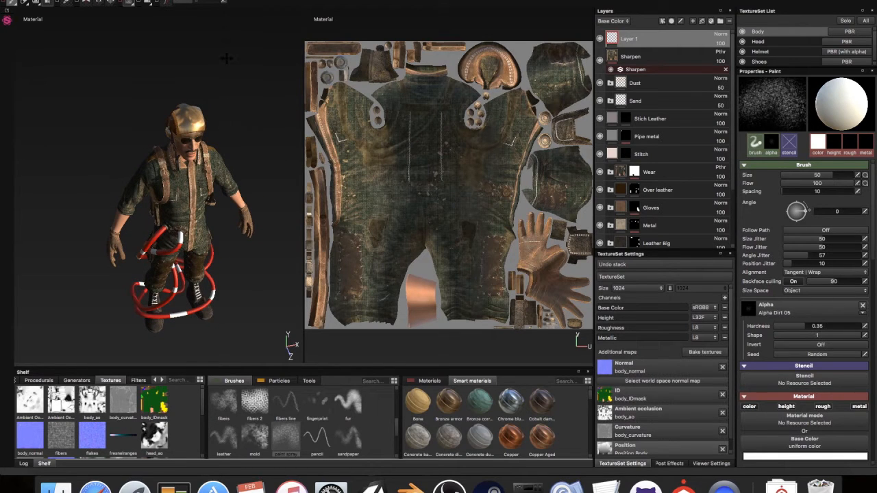
scroll(217, 102, down, 3)
scroll(217, 105, up, 5)
mouse_move(214, 103)
alt+mouse_down()
mouse_move(148, 105)
mouse_move(193, 121)
mouse_move(201, 143)
mouse_move(35, 163)
mouse_move(137, 148)
mouse_move(220, 116)
mouse_move(205, 88)
alt+mouse_up()
scroll(206, 88, up, 3)
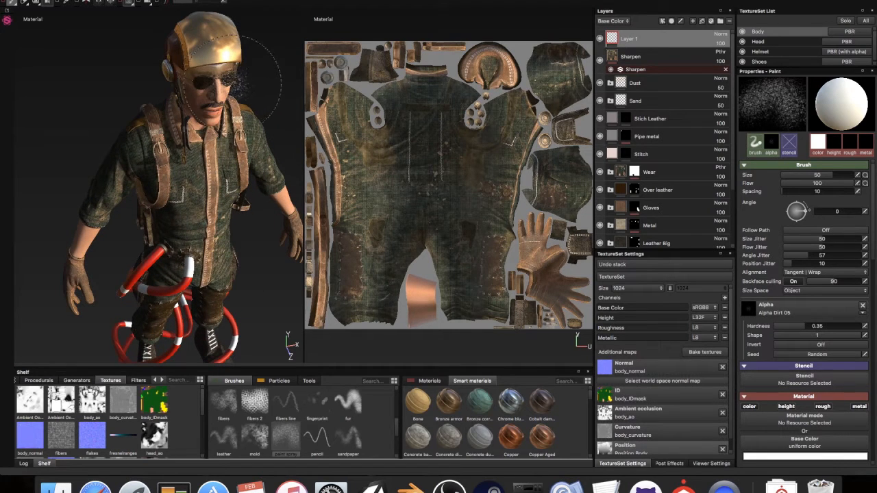
alt+drag(199, 89, 209, 47)
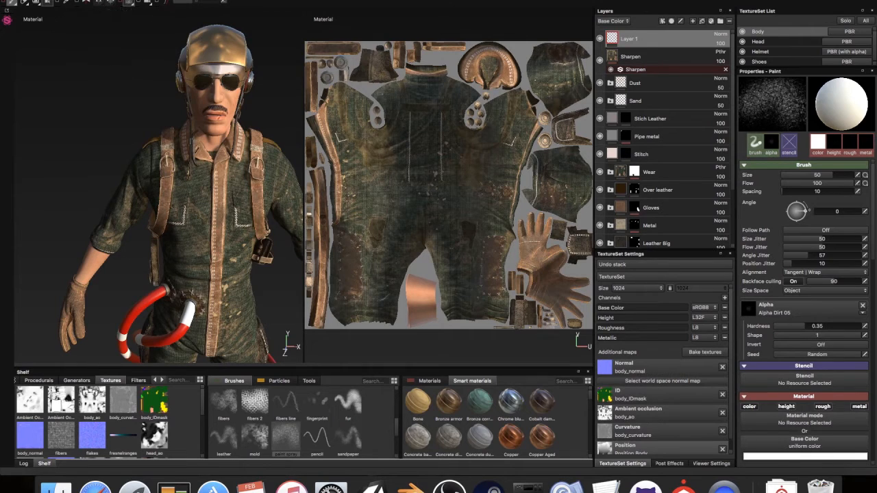
- Close the Hans sample project and dismiss the file-opening dialog without choosing a file
click(98, 1)
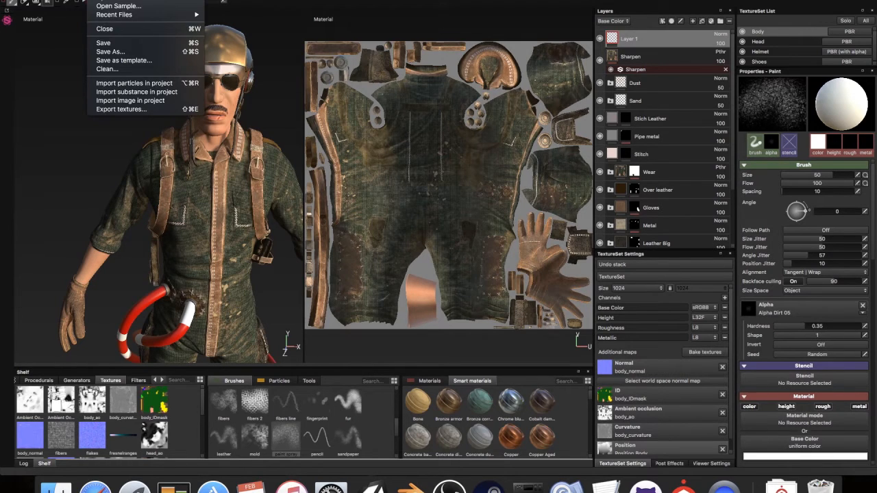
click(108, 43)
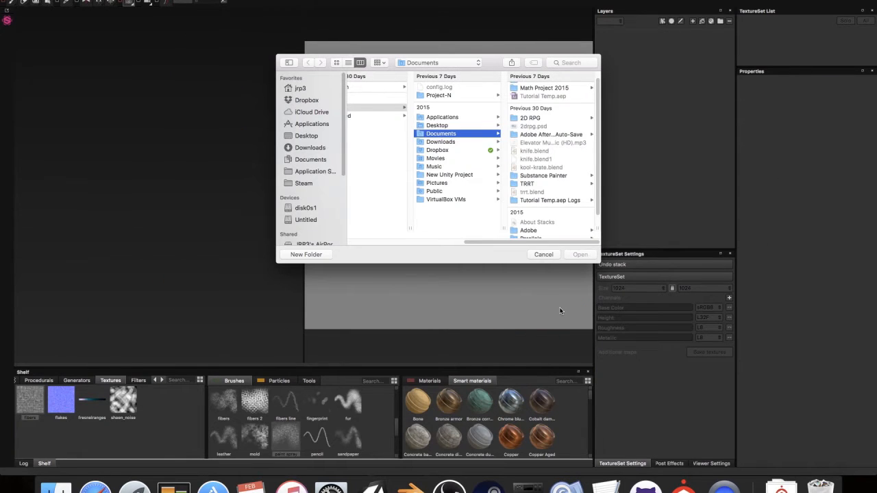
click(543, 254)
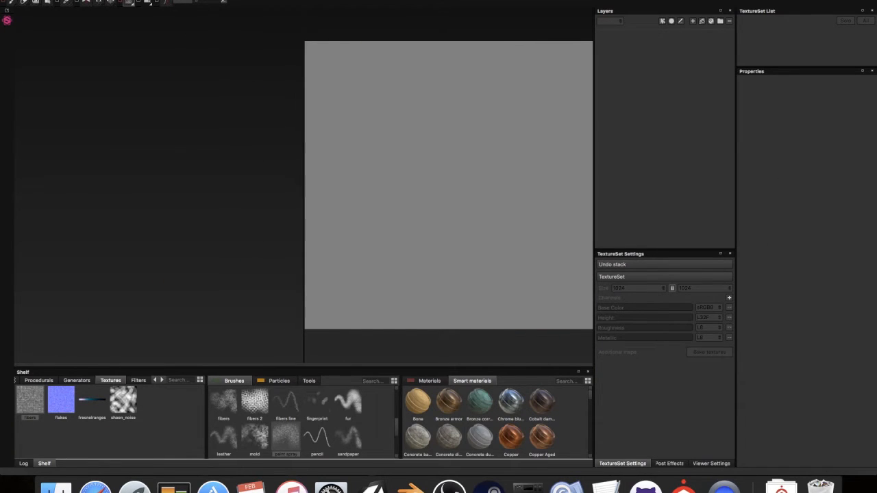
- Start a new project based on the pbr-metal-rough (shelf) template
click(96, 0)
click(103, 0)
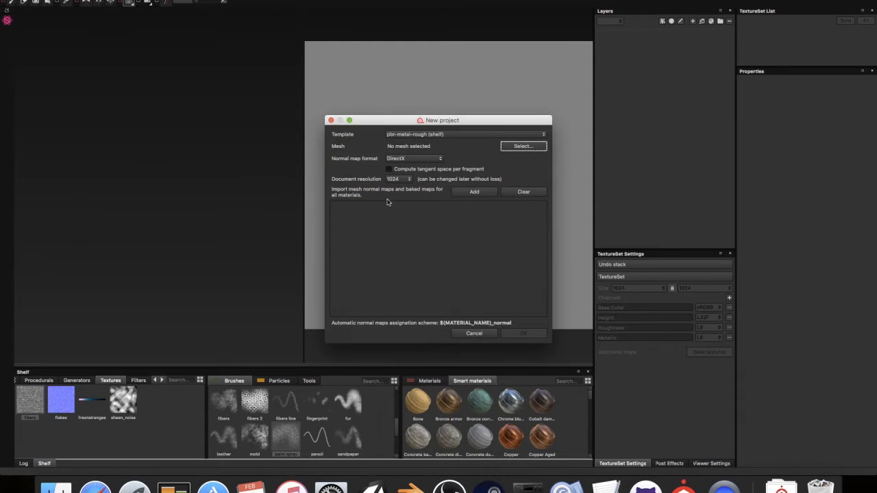
click(407, 136)
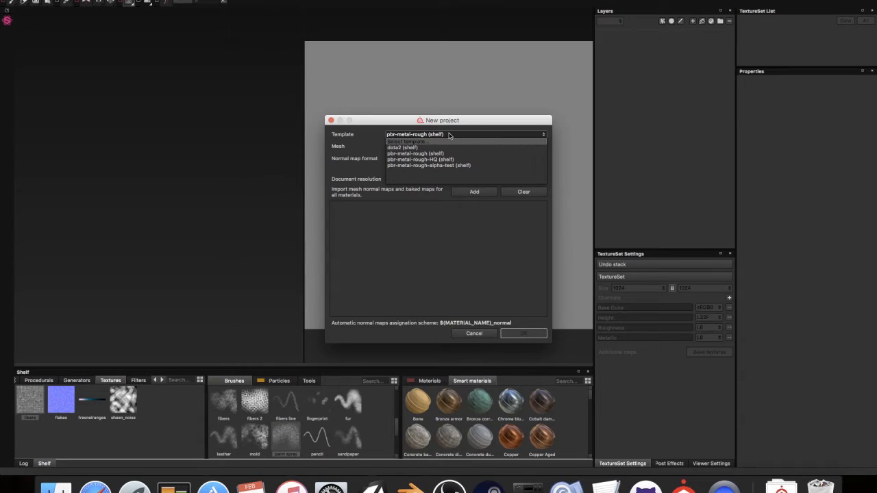
click(410, 154)
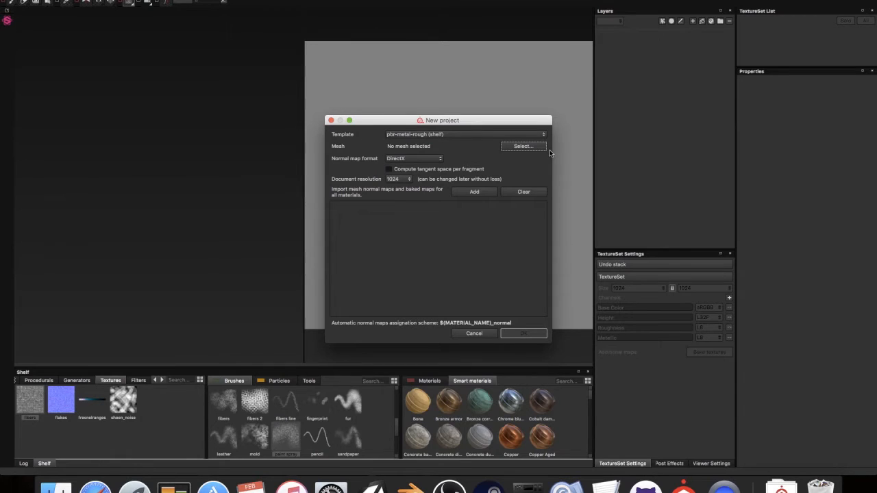
- Load kewlknife.fbx from the Project N folder as the new project's mesh
click(523, 147)
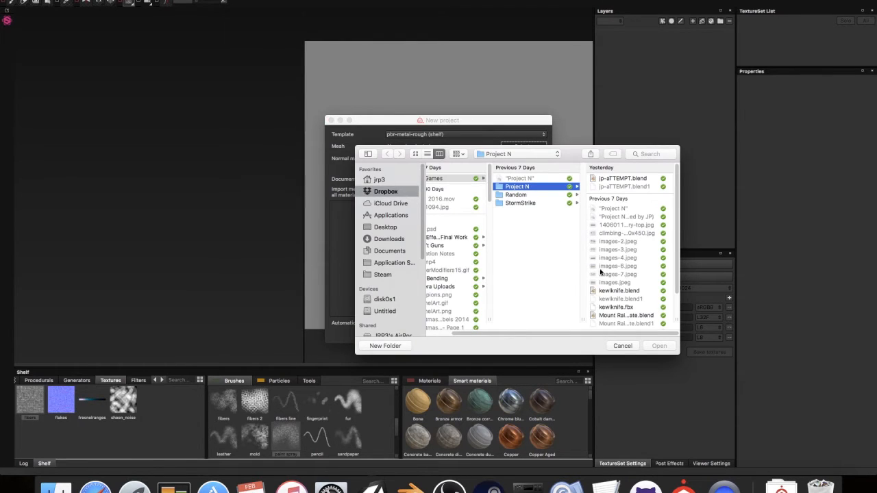
click(620, 307)
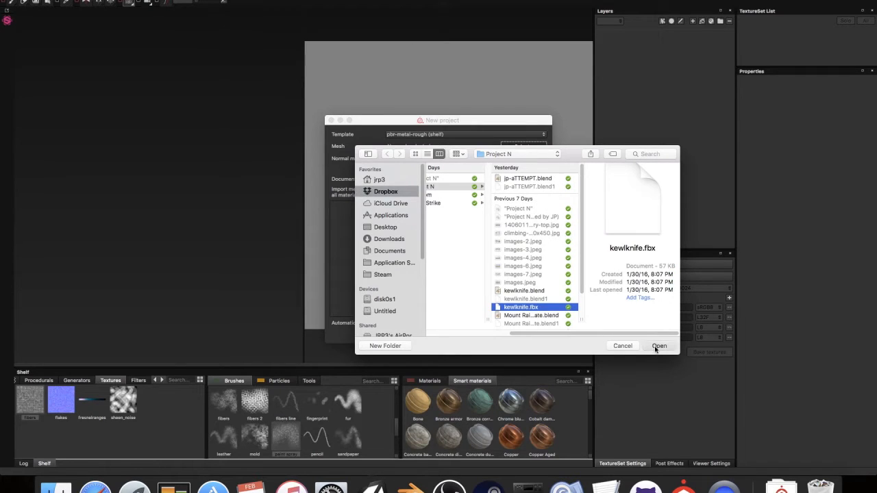
key(Return)
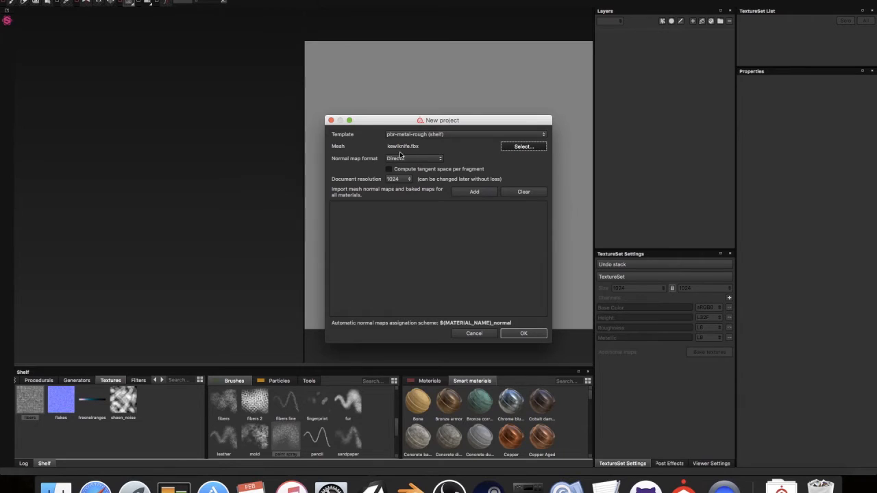
click(412, 160)
click(411, 160)
click(412, 161)
click(412, 163)
click(413, 163)
click(410, 172)
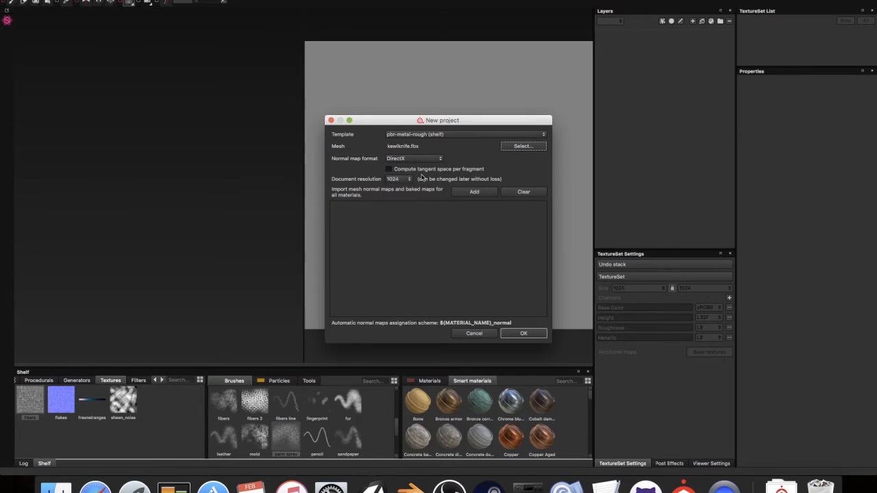
- Try document resolutions of 2048, 128, 512, 1024 and 4096 for the new project
click(400, 181)
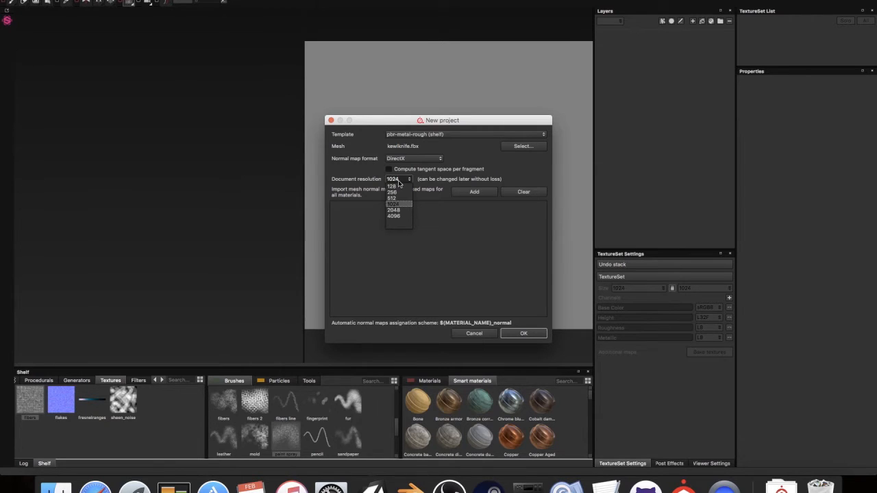
click(397, 210)
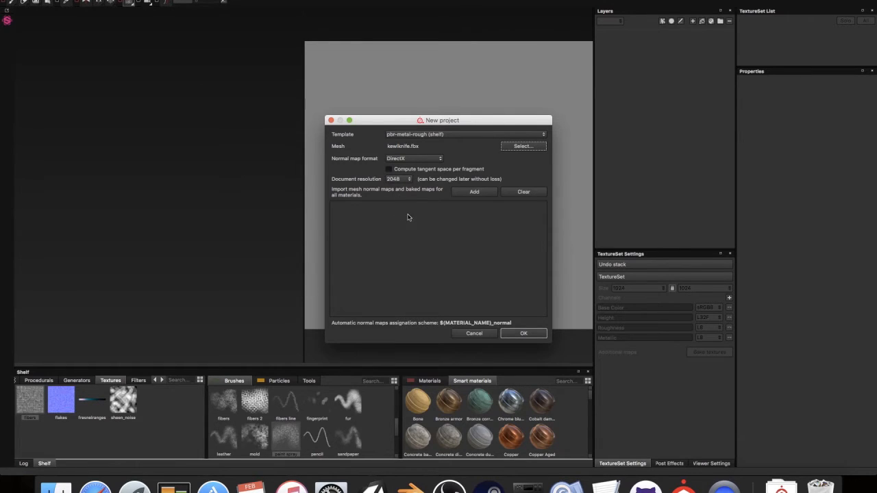
click(397, 180)
click(399, 187)
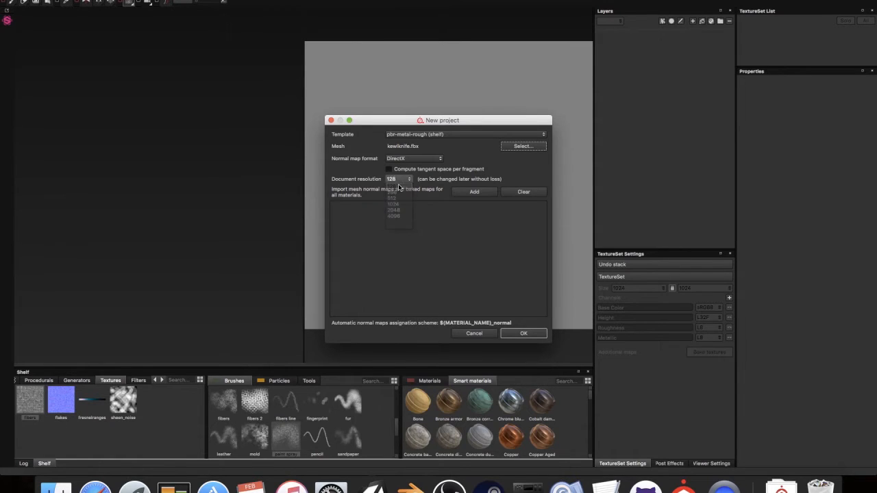
click(396, 179)
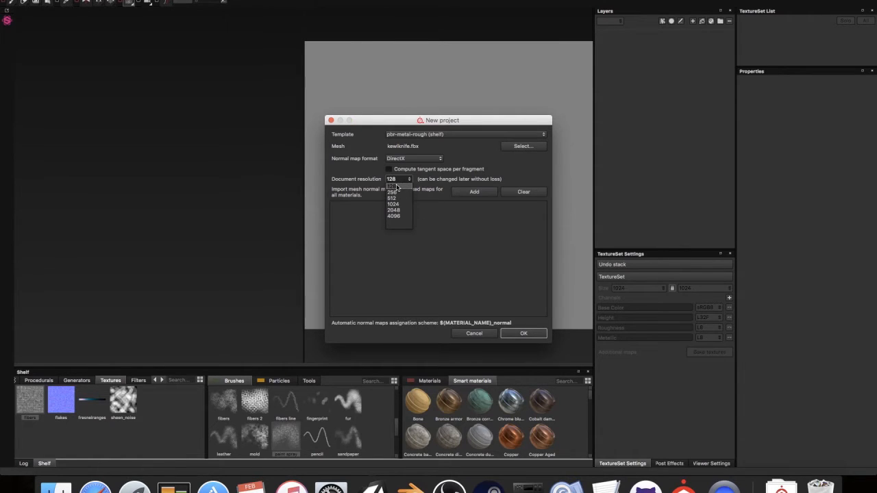
click(391, 198)
click(396, 179)
click(392, 203)
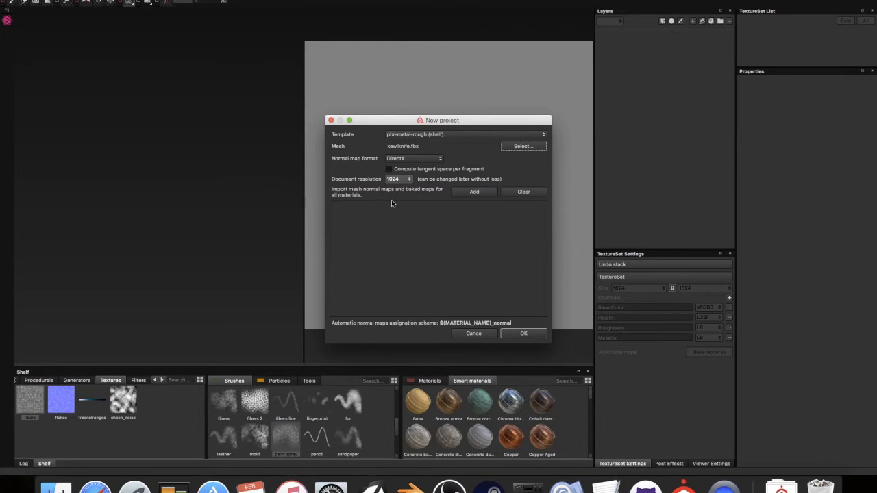
click(396, 181)
click(397, 215)
- Set the document resolution to 512 and create the project from the kewlknife.fbx mesh
click(401, 179)
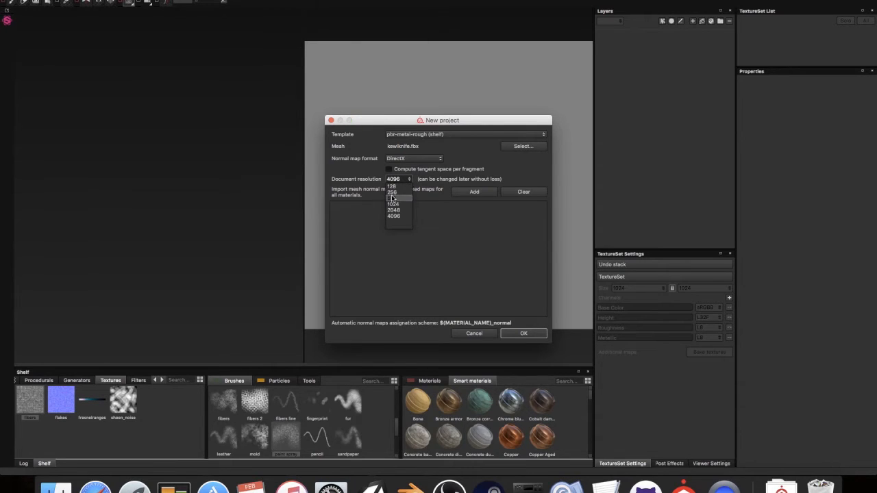
click(393, 198)
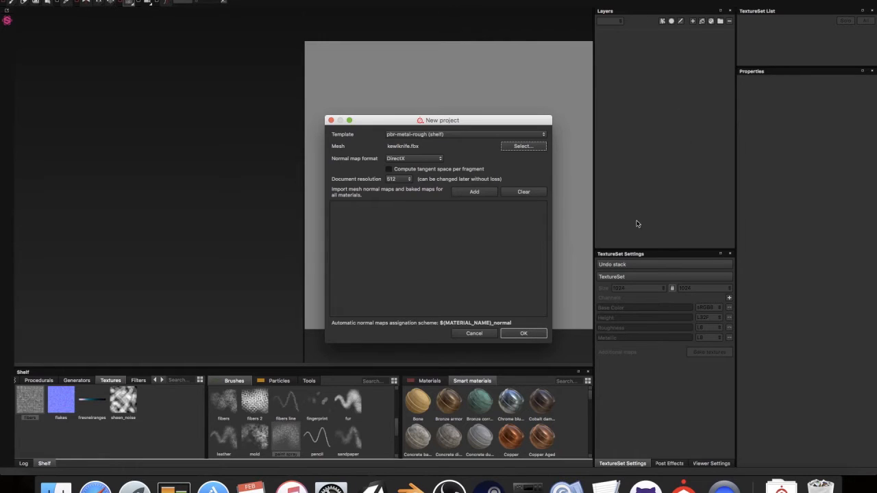
click(523, 334)
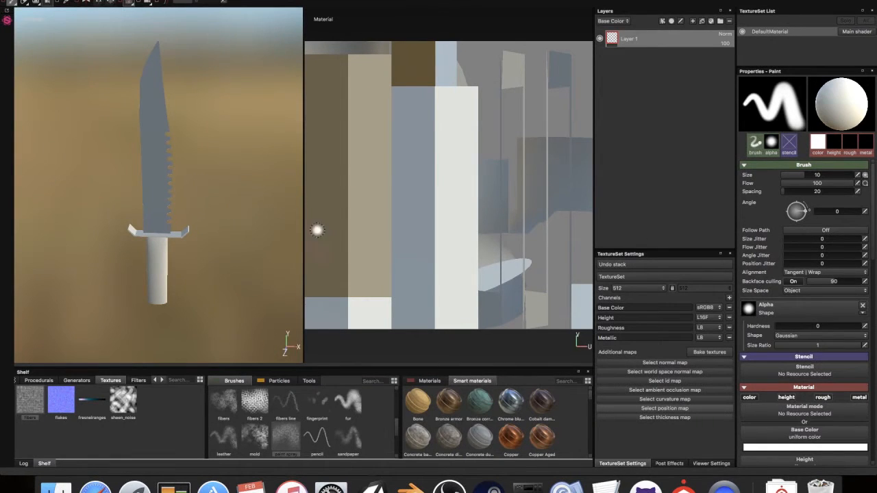
- Set up texture baking with only the ambient occlusion and curvature maps enabled
click(709, 353)
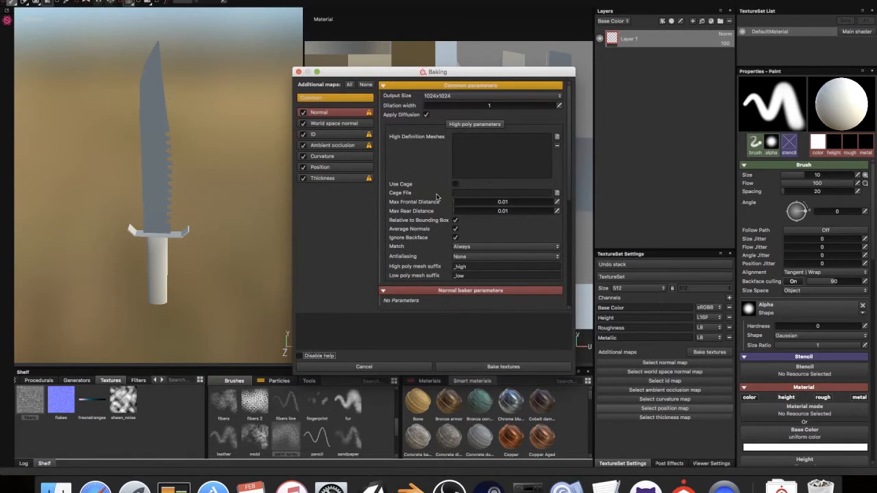
click(322, 113)
click(303, 124)
click(304, 134)
click(303, 156)
click(303, 168)
click(303, 156)
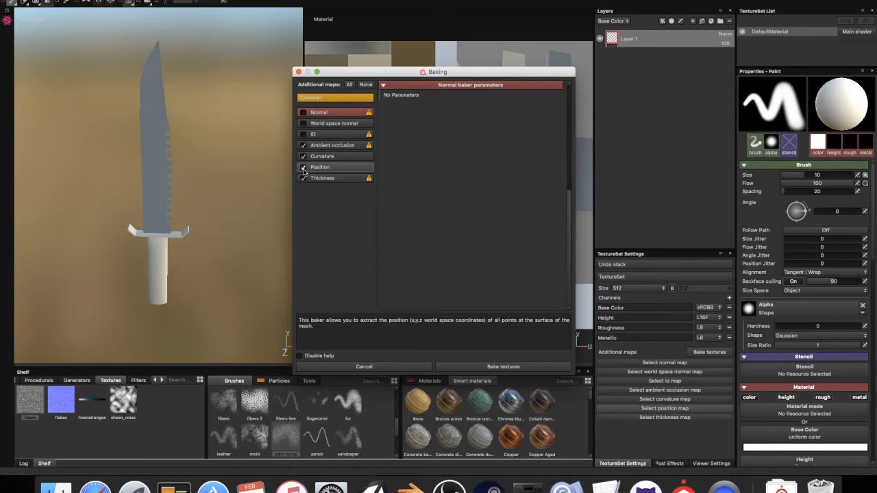
click(303, 178)
scroll(425, 112, up, 5)
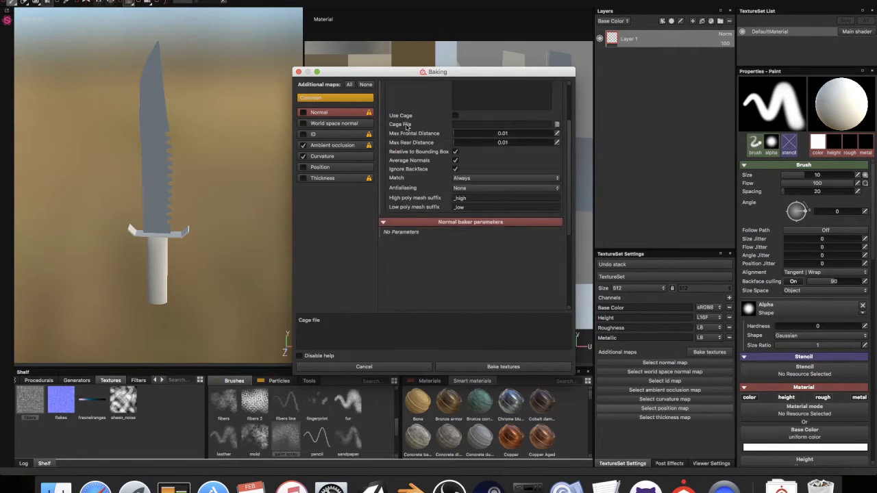
- Bake the ambient occlusion and curvature maps for the knife and dismiss the baking progress dialog
click(460, 96)
click(459, 97)
scroll(482, 285, down, 4)
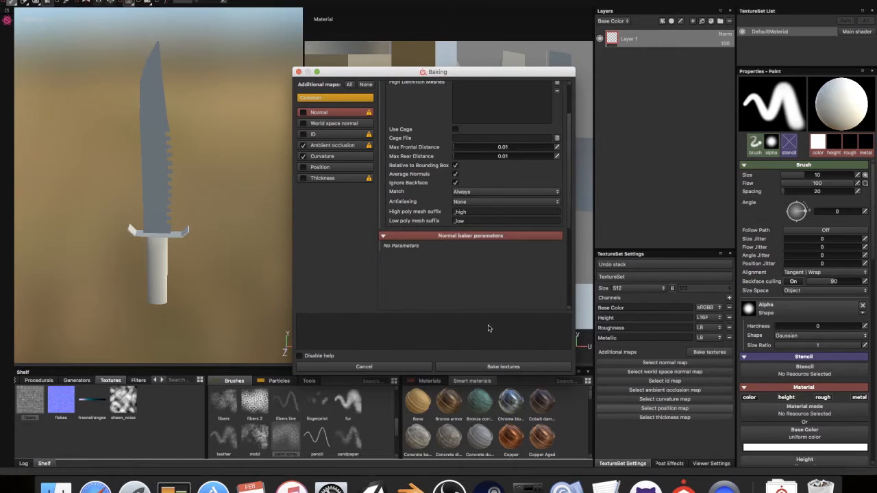
click(480, 367)
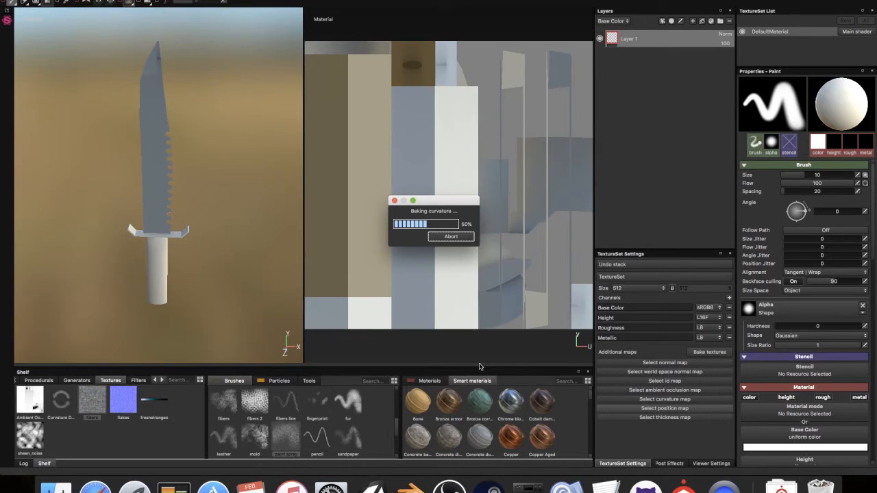
click(451, 237)
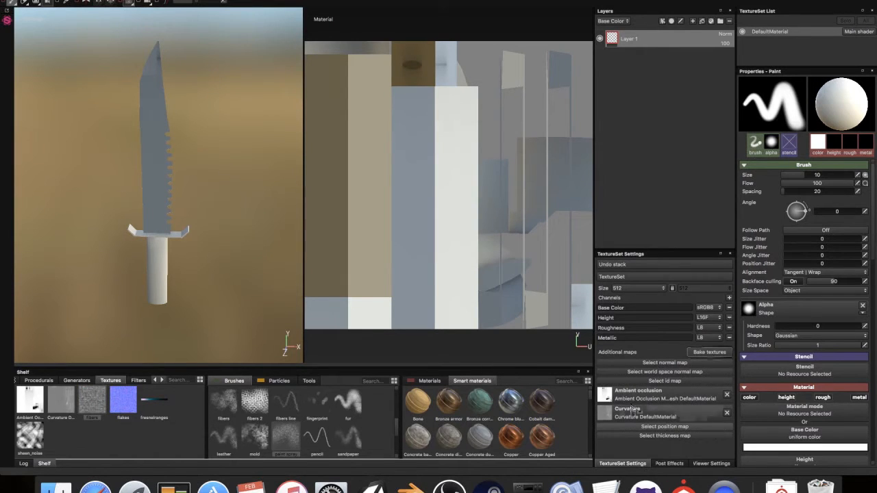
- Paint freehand white strokes along the knife blade with the size 10 brush, and undo the most recent painting
mouse_move(154, 59)
mouse_down()
mouse_move(142, 78)
mouse_move(161, 65)
mouse_move(146, 92)
mouse_move(137, 168)
mouse_move(168, 124)
mouse_up()
mouse_move(179, 85)
mouse_down()
mouse_move(159, 131)
mouse_move(159, 164)
mouse_move(153, 115)
mouse_move(185, 105)
mouse_move(230, 117)
mouse_move(144, 126)
mouse_move(161, 163)
mouse_move(185, 140)
mouse_up()
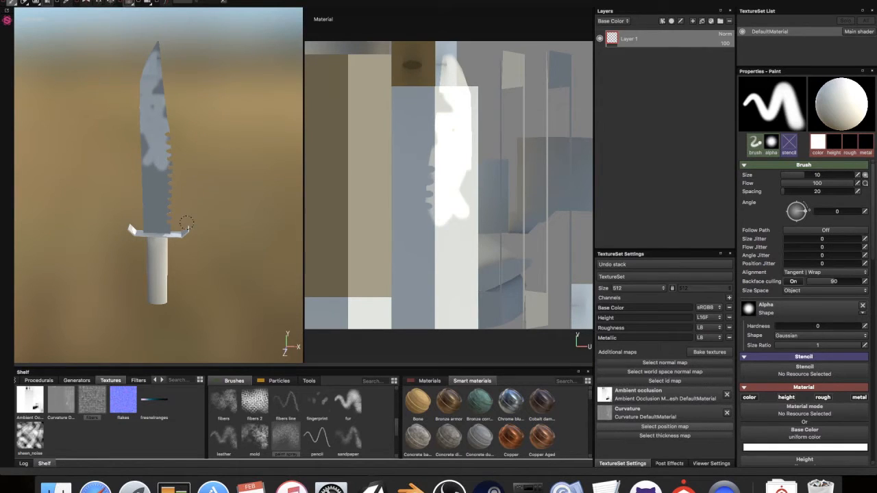
drag(186, 224, 144, 157)
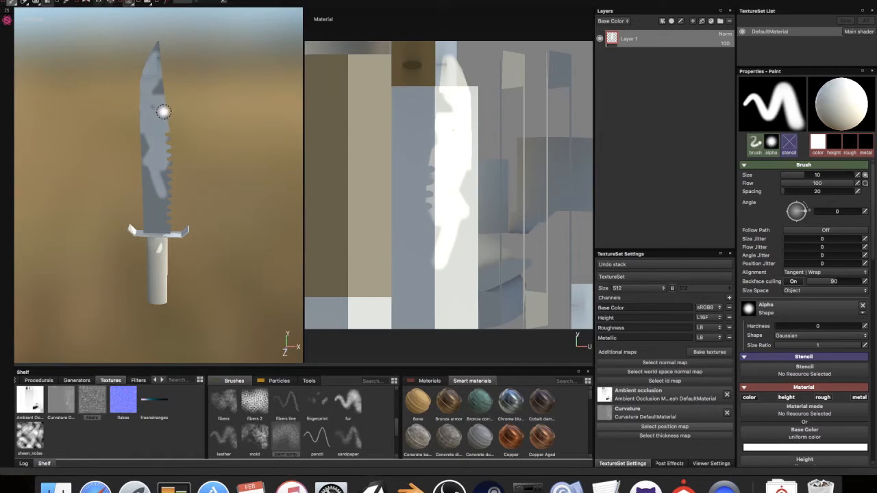
mouse_move(163, 111)
mouse_down()
mouse_move(151, 75)
mouse_move(156, 82)
mouse_up()
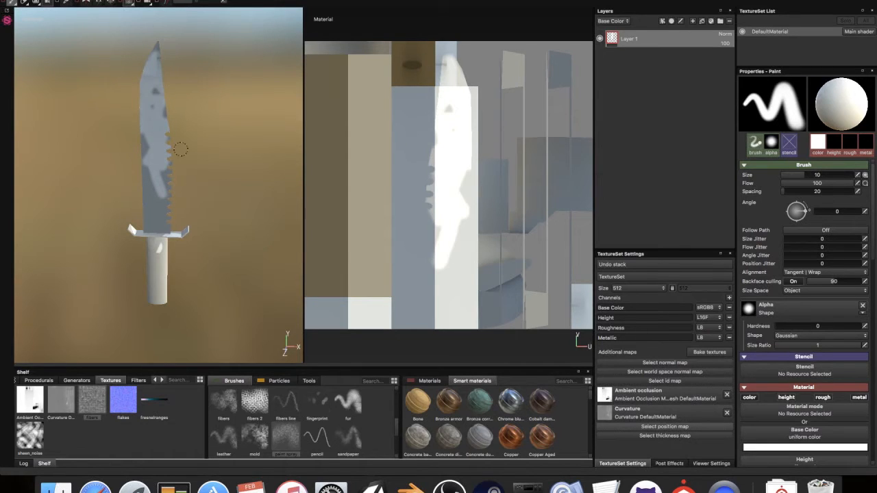
mouse_move(178, 221)
mouse_down()
mouse_move(164, 192)
mouse_move(162, 220)
mouse_move(156, 209)
mouse_up()
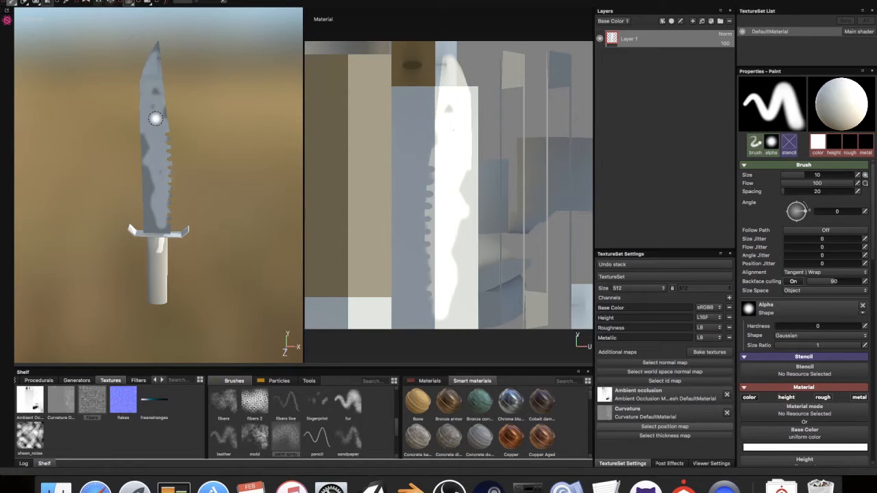
key(super+z)
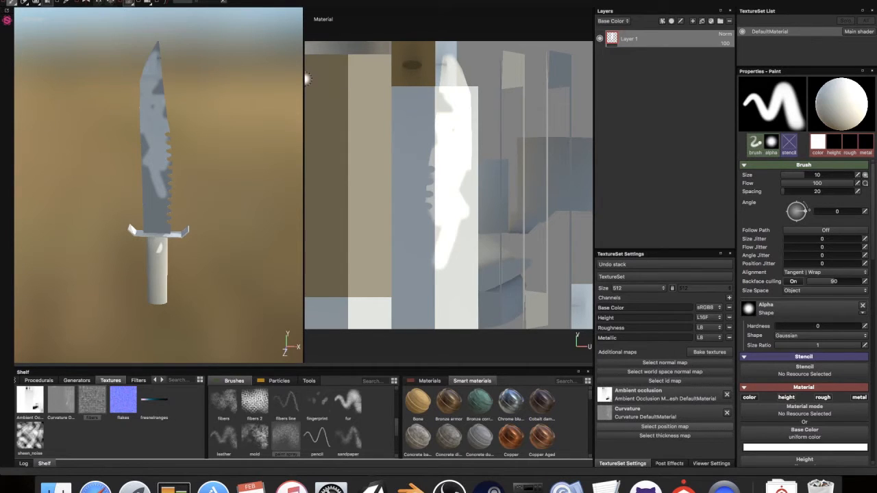
- Close the knife project without saving its changes and open Hans.spp from the samples folder
scroll(205, 23, down, 2)
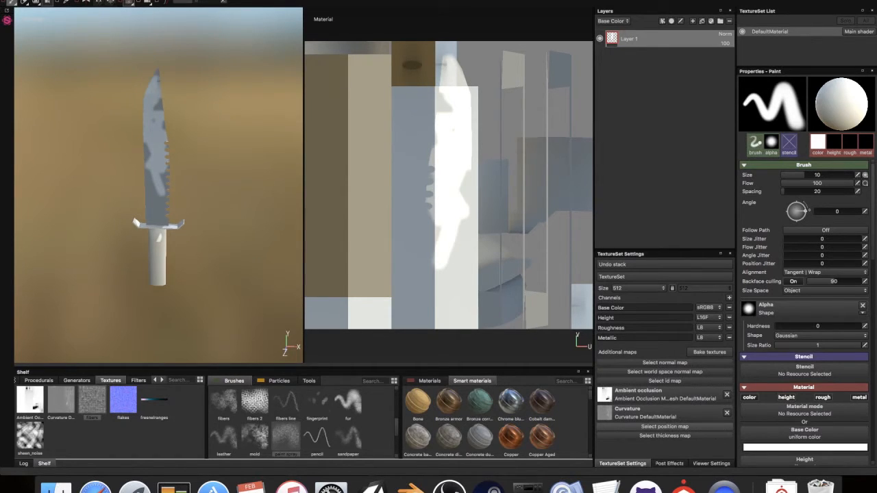
click(99, 1)
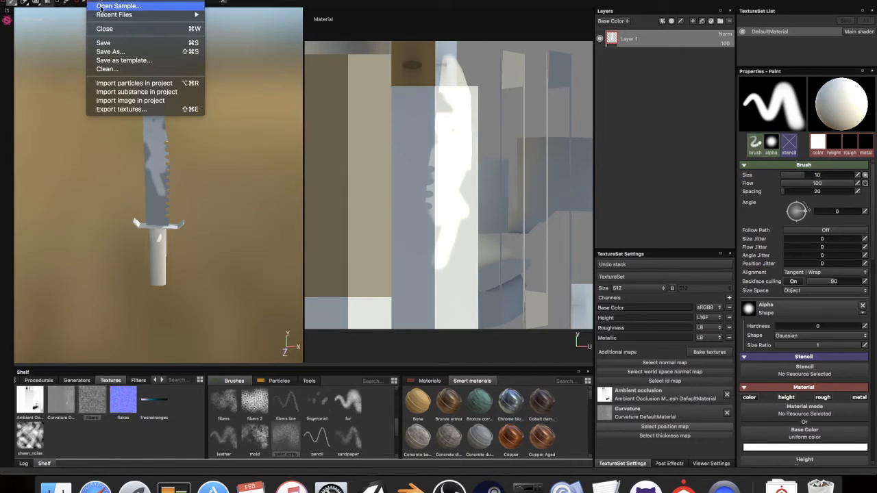
click(161, 29)
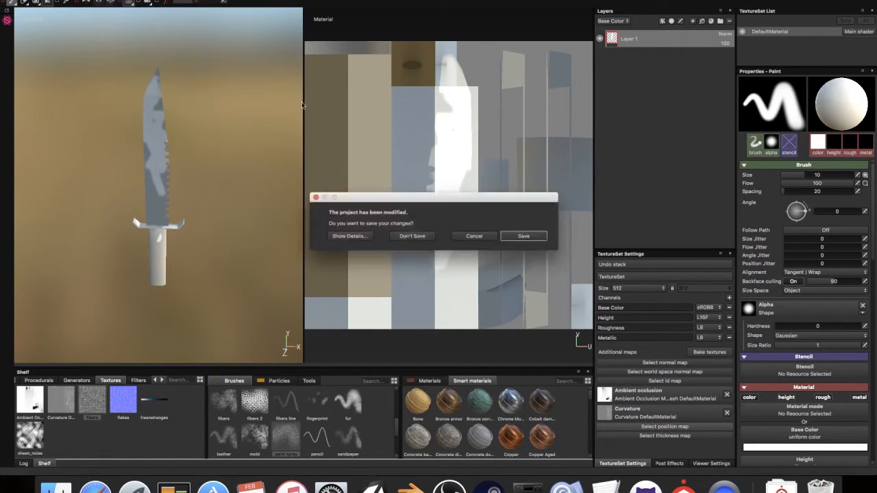
click(404, 236)
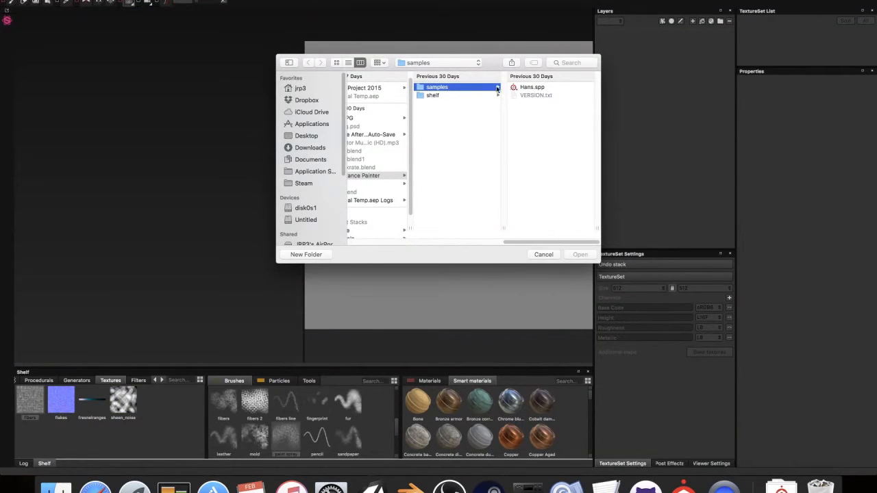
click(532, 87)
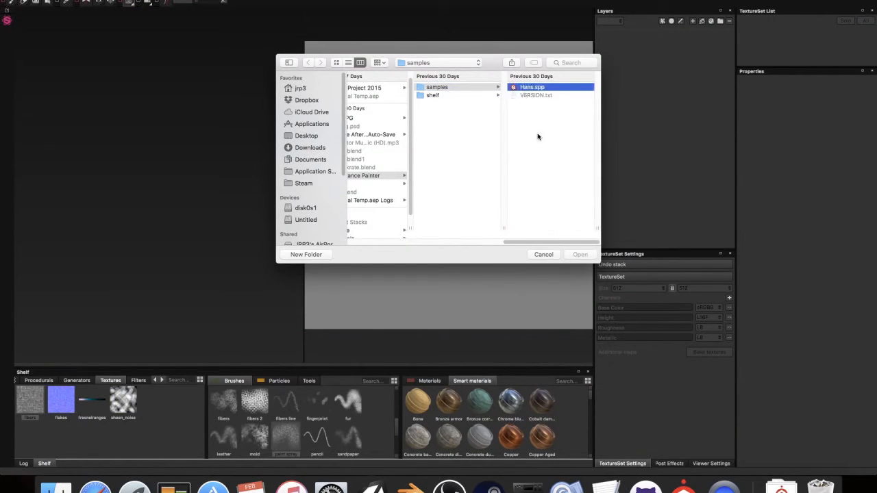
key(Return)
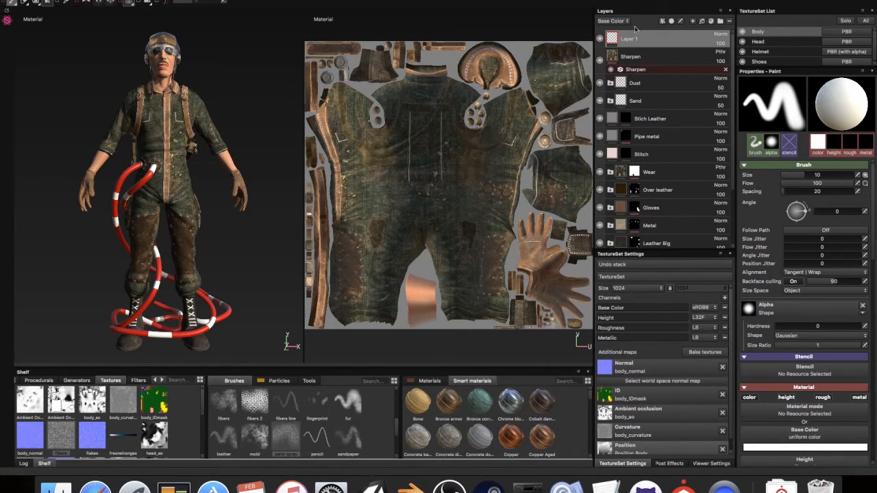
- Toggle the visibility of the Body, Head, Helmet and Shoes texture sets off and on again
click(741, 31)
click(742, 31)
click(742, 43)
click(742, 42)
click(742, 52)
click(743, 51)
click(742, 51)
click(742, 52)
click(742, 62)
click(742, 62)
click(742, 61)
click(742, 62)
click(742, 42)
click(742, 42)
click(742, 32)
click(742, 33)
- Solo the Body texture set, cycle through its individual channels and return to the material view
click(846, 21)
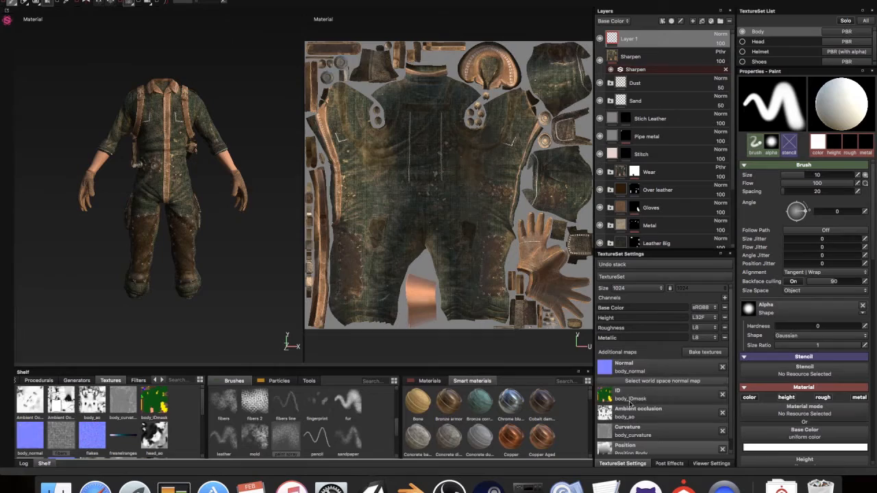
key(c)
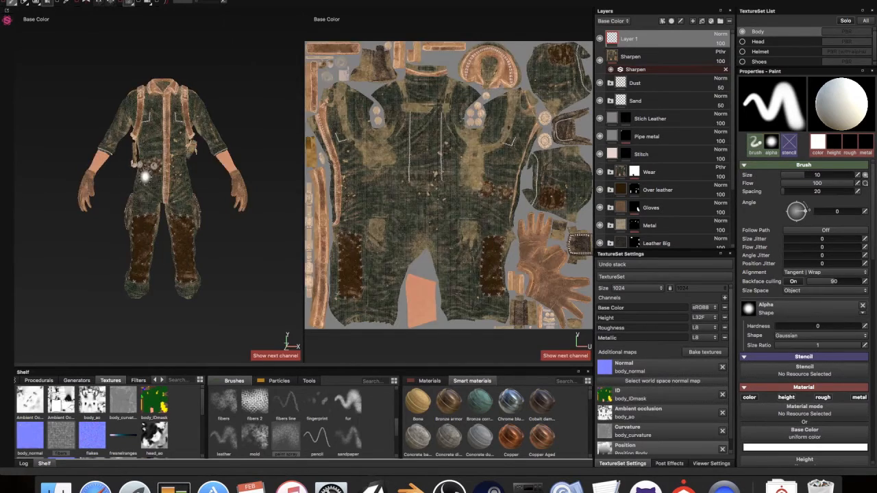
key(c)
key(c)
key(c)
key(c)
key(c)
key(c)
key(c)
key(c)
key(c)
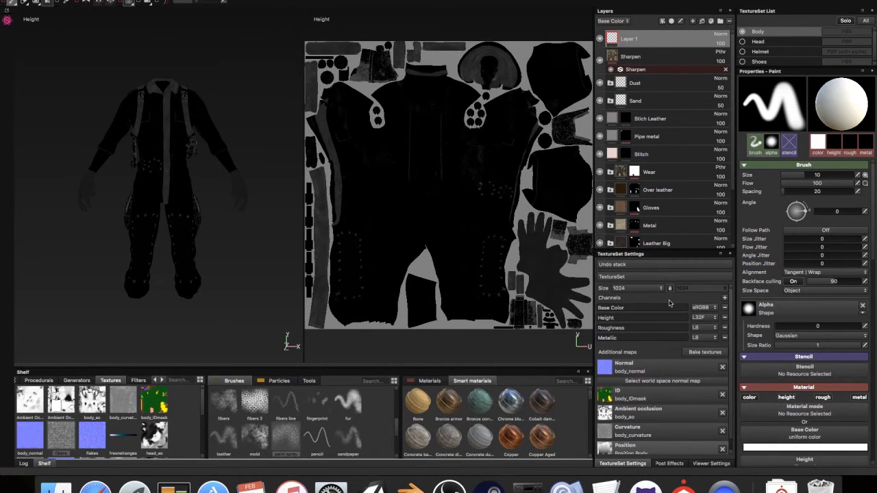
key(c)
key(c)
key(c)
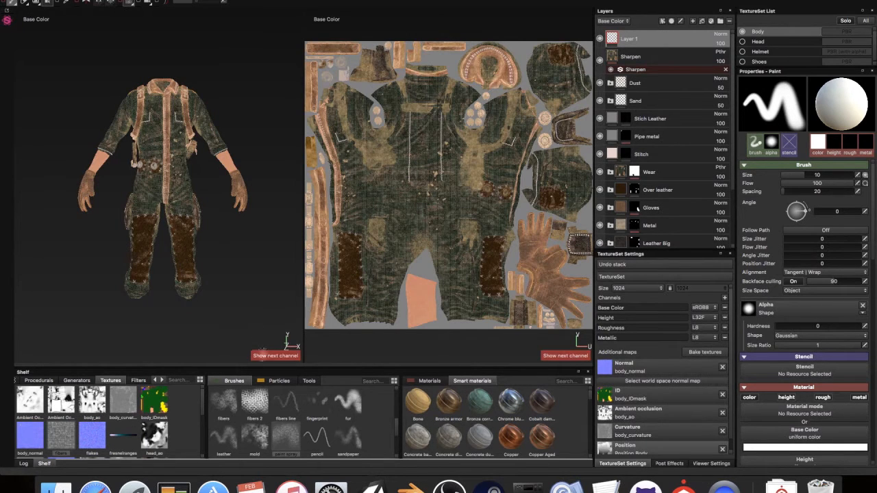
key(m)
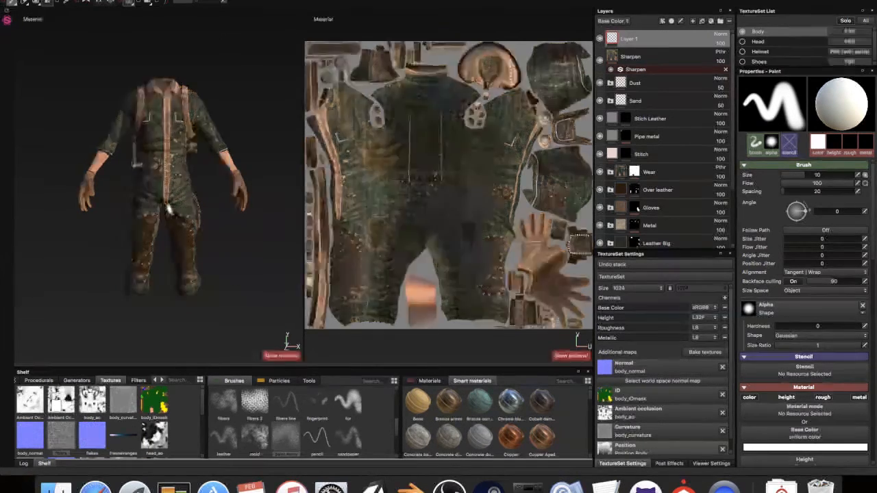
- Go through the Body's channels once more, including metallic and base color, and restore the full material display
key(c)
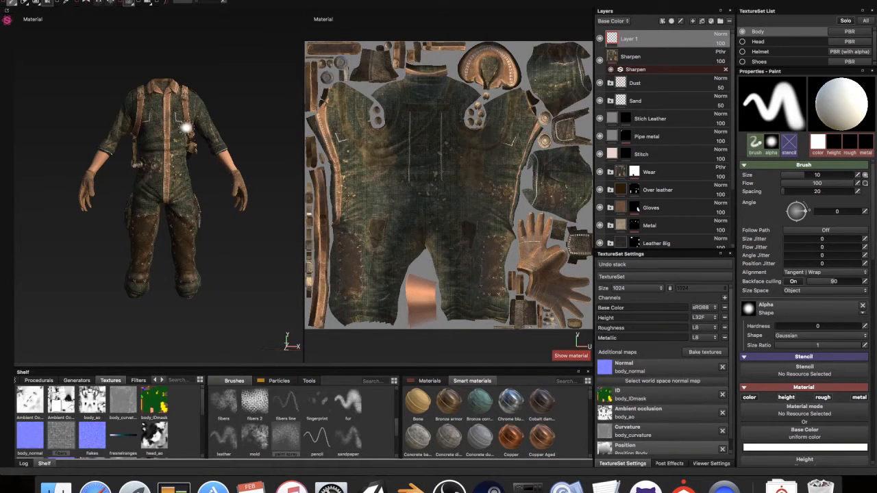
key(c)
key(c)
key(c)
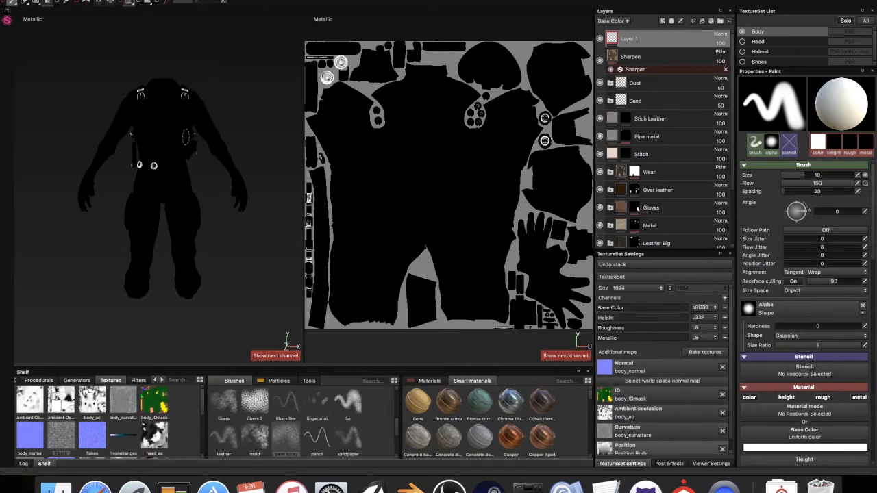
key(c)
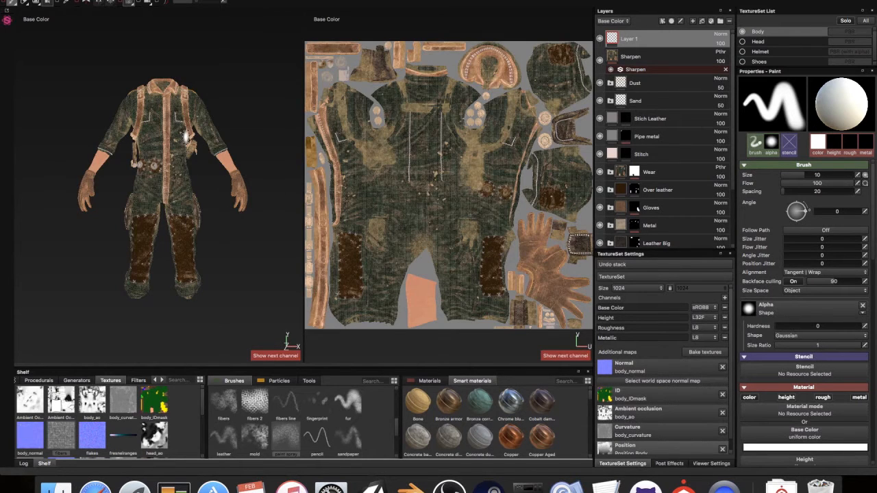
key(m)
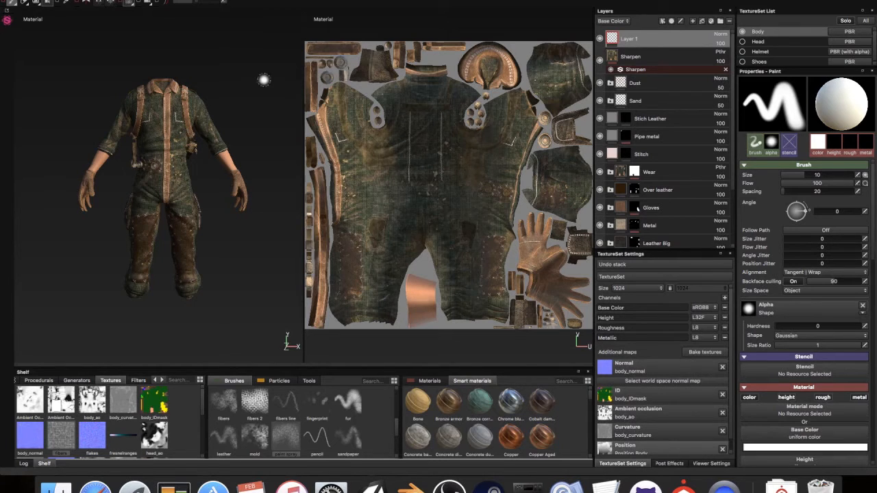
- Delete the Body texture set's entire layer stack, from Base up to Layer 1
scroll(656, 103, down, 4)
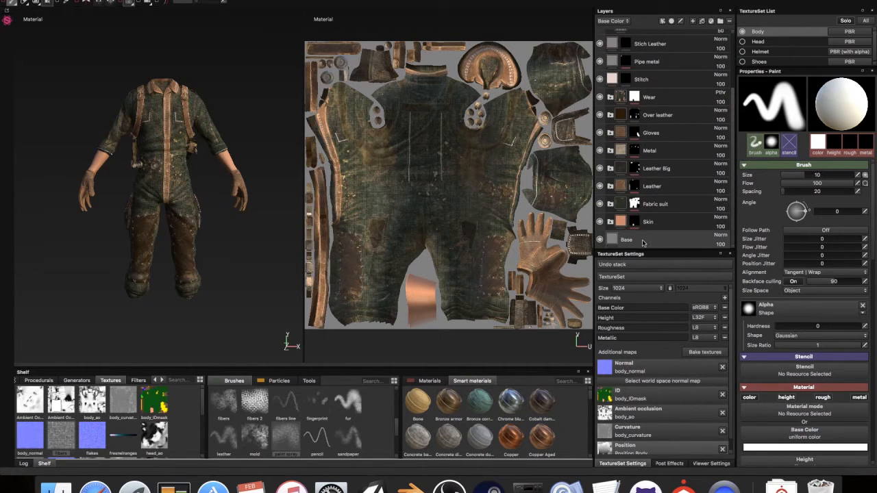
click(644, 240)
shift+click(647, 220)
shift+click(653, 203)
shift+click(647, 171)
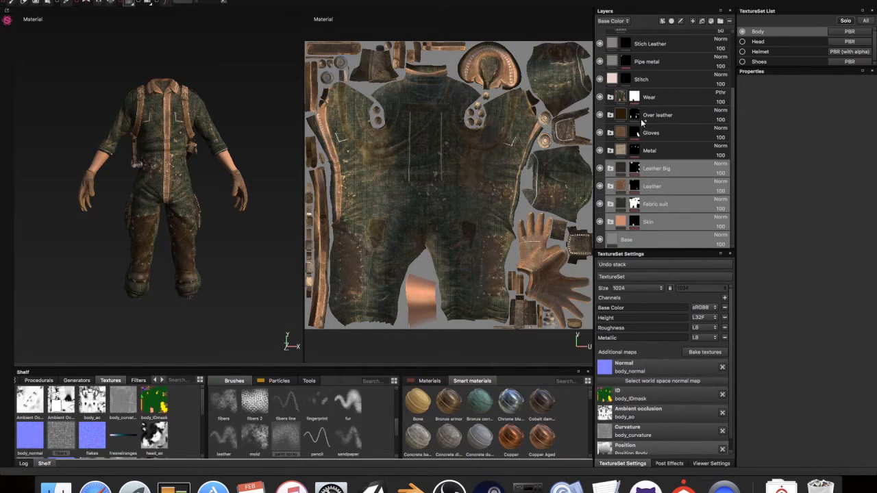
shift+click(644, 100)
scroll(640, 77, up, 4)
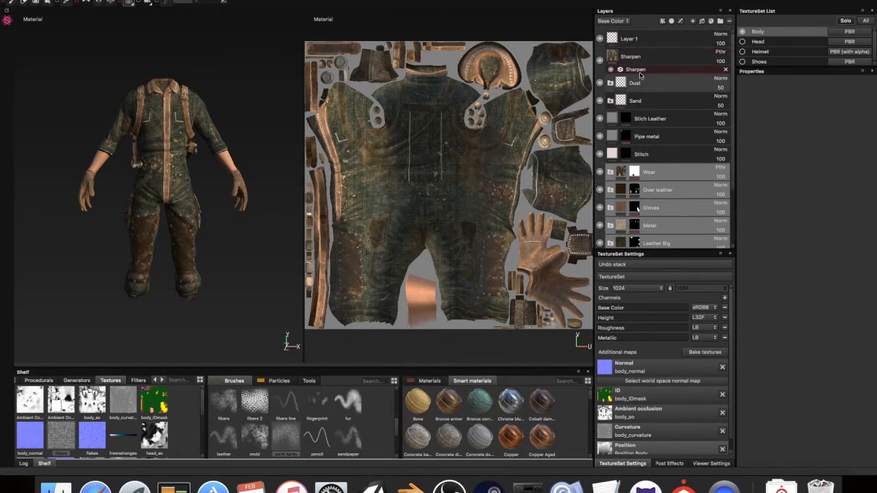
shift+click(634, 41)
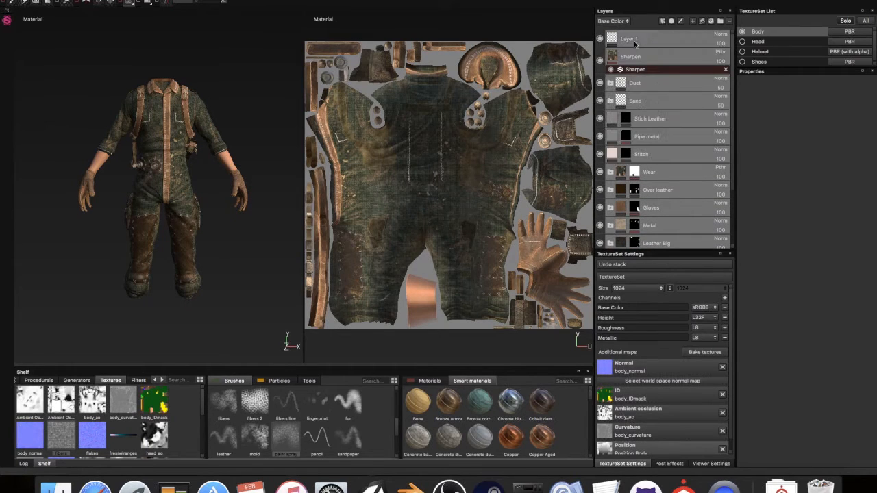
key(Delete)
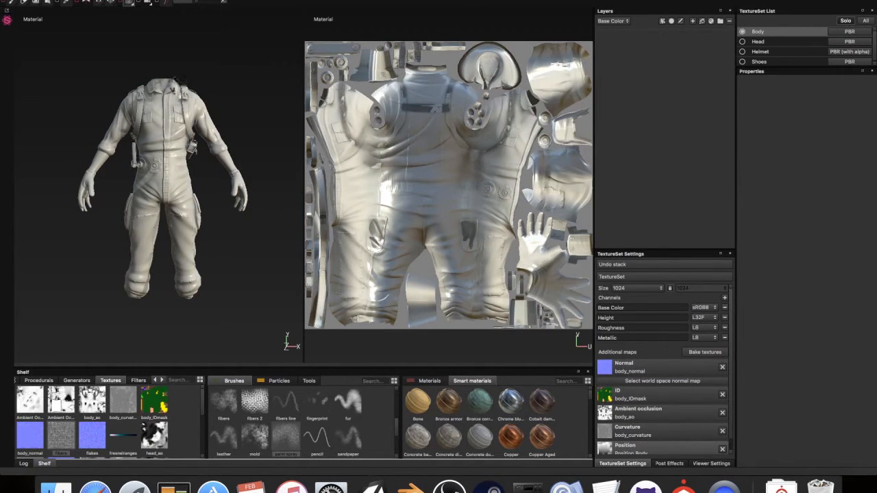
- Inspect the bare body mesh up close and preview the body_IDmask texture in the shelf
mouse_move(137, 87)
alt+mouse_down()
mouse_move(247, 96)
mouse_move(122, 82)
mouse_move(133, 80)
alt+mouse_up()
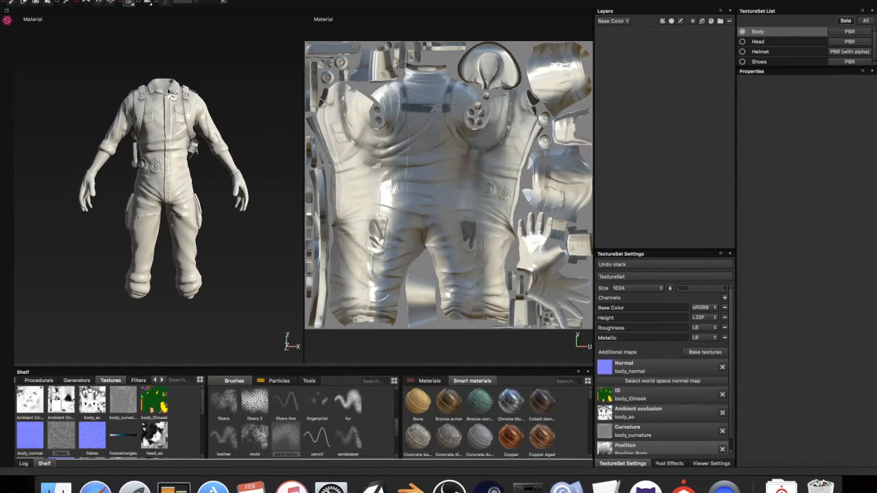
scroll(176, 107, up, 5)
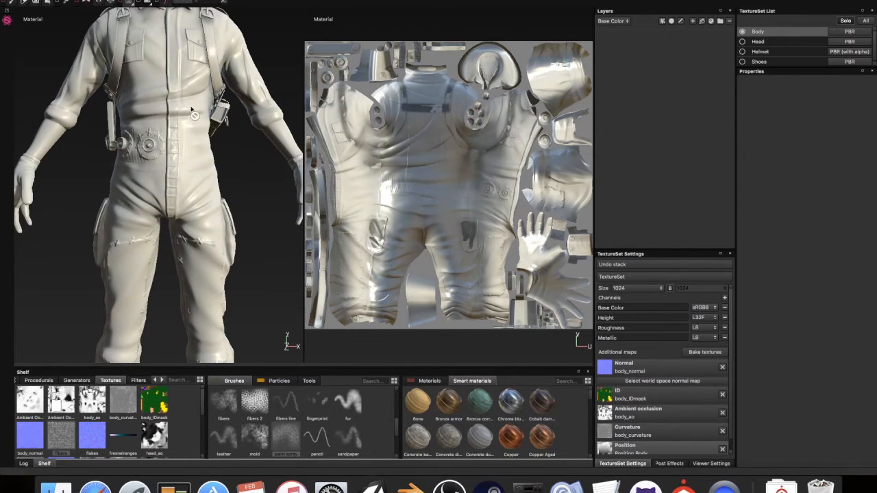
click(146, 406)
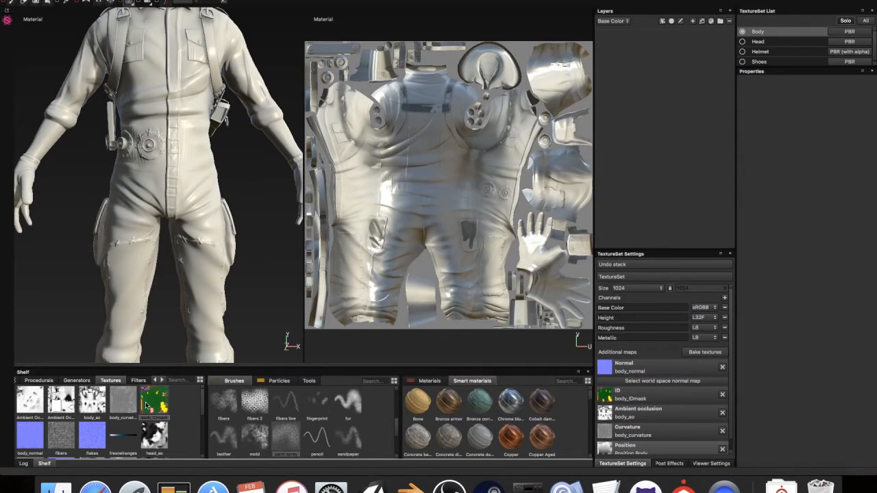
mouse_move(149, 406)
- Add a fill layer to the Body and give it a brown base color of R 0.257, G 0.150, B 0.058
click(701, 21)
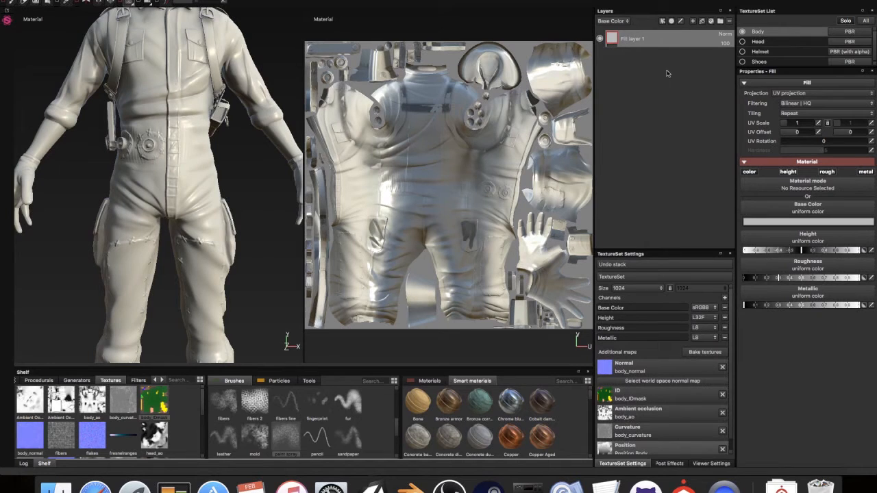
click(788, 221)
click(756, 371)
drag(770, 366, 781, 314)
click(805, 416)
mouse_move(792, 402)
mouse_down()
mouse_move(792, 386)
mouse_move(793, 416)
mouse_up()
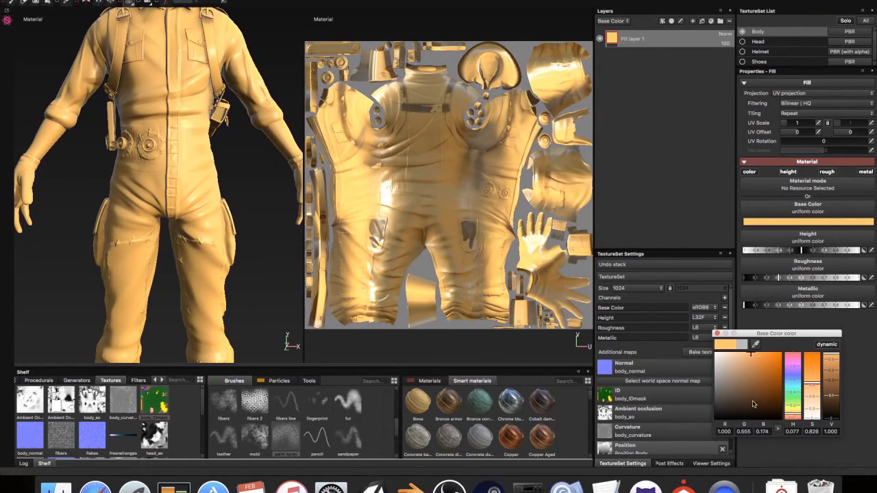
mouse_move(736, 381)
mouse_down()
mouse_move(733, 367)
mouse_move(747, 384)
mouse_up()
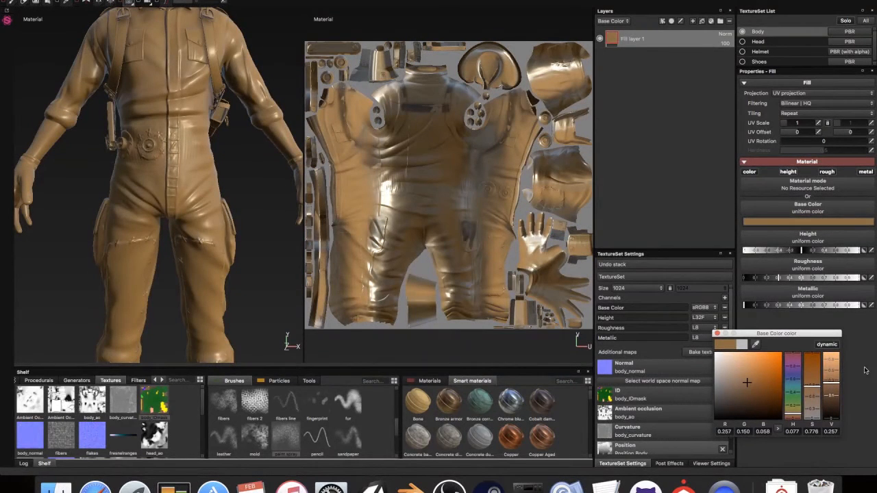
- Try the fill layer's roughness and metallic extremes, leaving roughness at about 0.5 and metallic at about 0.1
drag(780, 278, 744, 278)
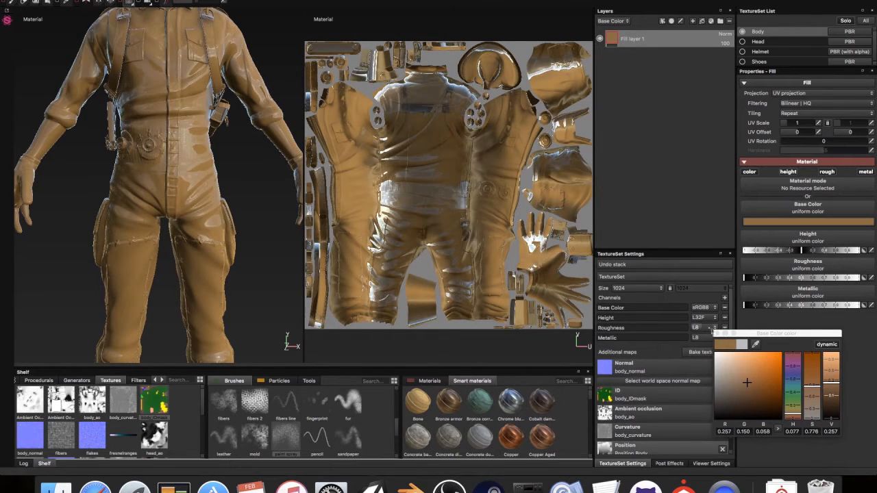
click(718, 334)
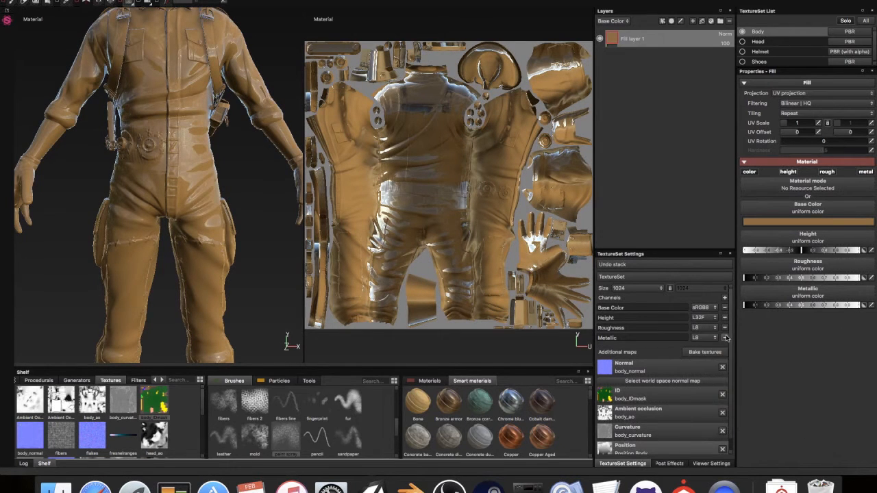
click(802, 277)
drag(799, 280, 803, 283)
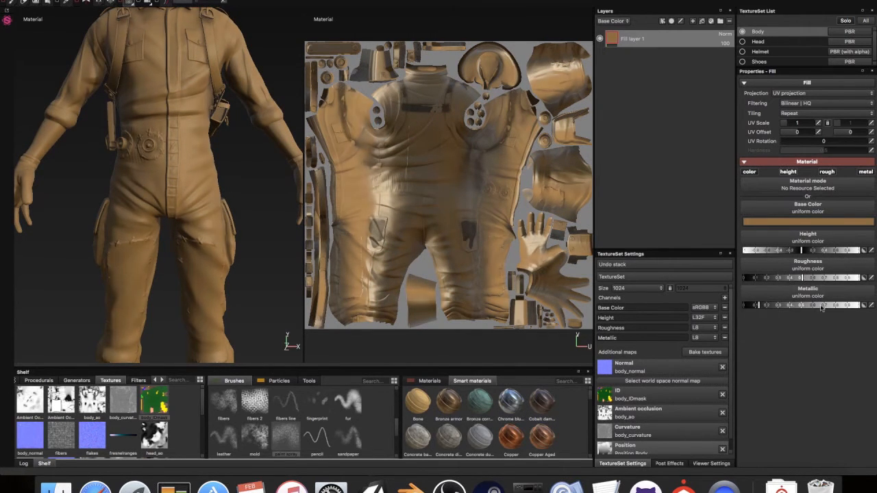
click(858, 306)
drag(858, 305, 873, 306)
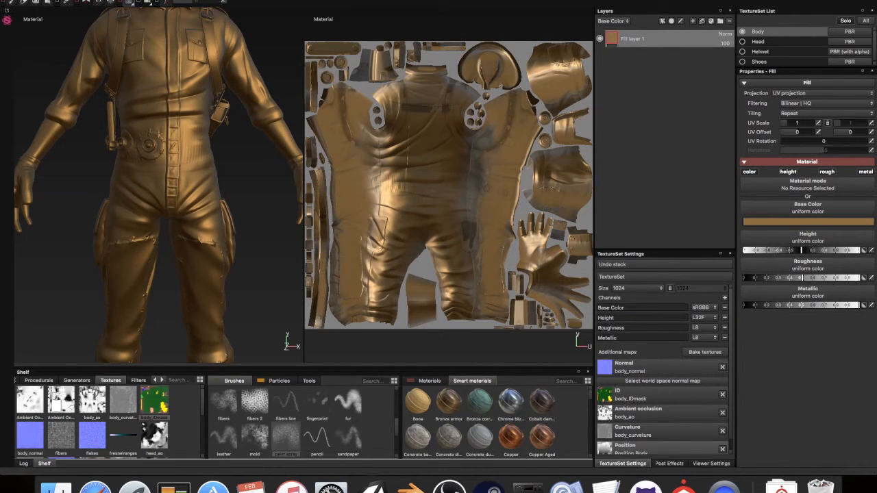
drag(873, 306, 756, 309)
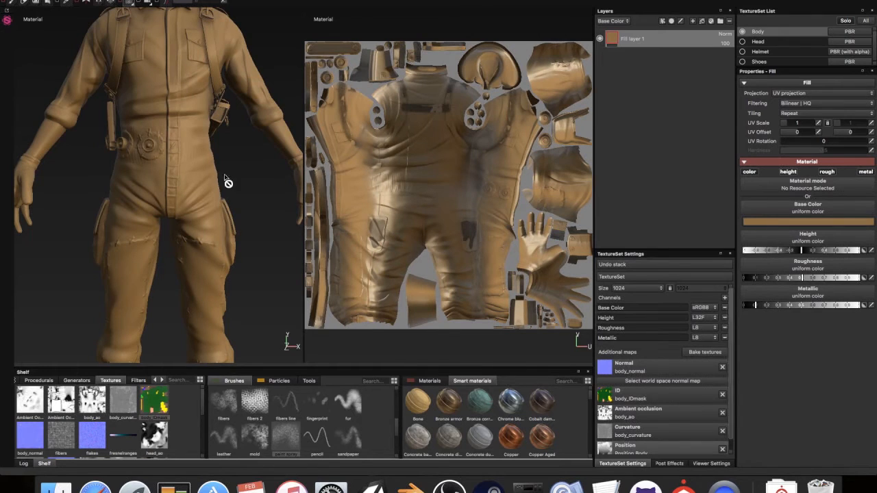
- Look over the whole body, review the available layer mask options and preview the body_IDmask texture again
scroll(203, 174, down, 5)
mouse_move(199, 169)
alt+mouse_down()
mouse_move(278, 150)
mouse_move(167, 155)
mouse_move(172, 170)
mouse_move(281, 157)
mouse_move(202, 176)
alt+mouse_up()
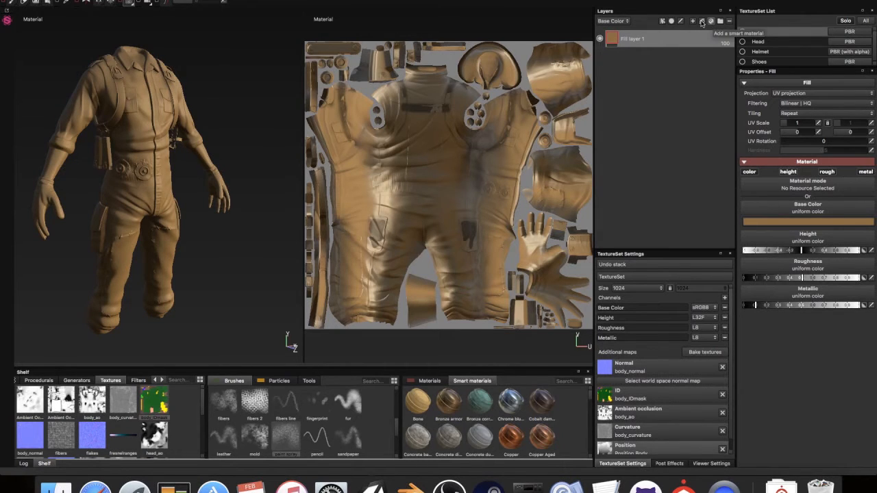
click(663, 22)
click(654, 24)
click(672, 21)
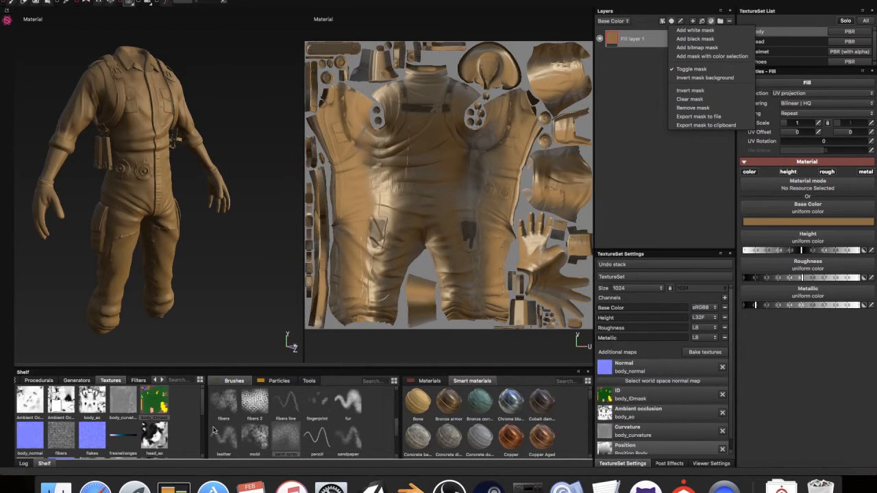
click(152, 405)
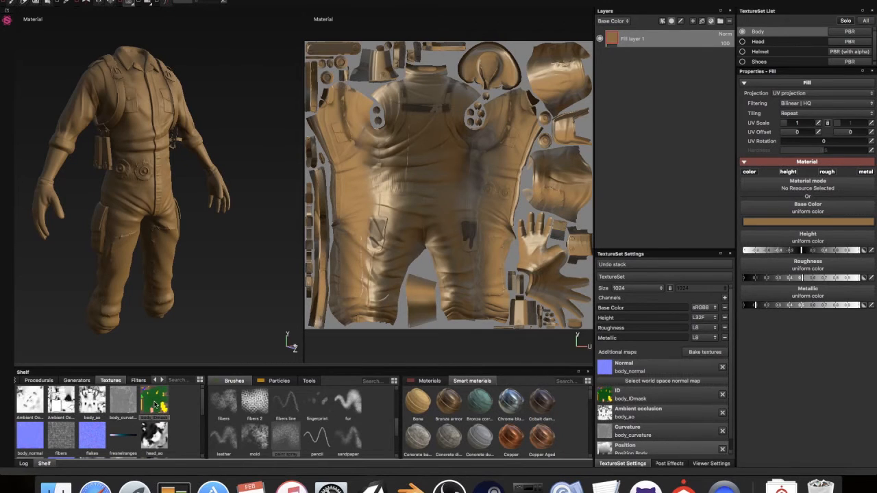
mouse_move(156, 405)
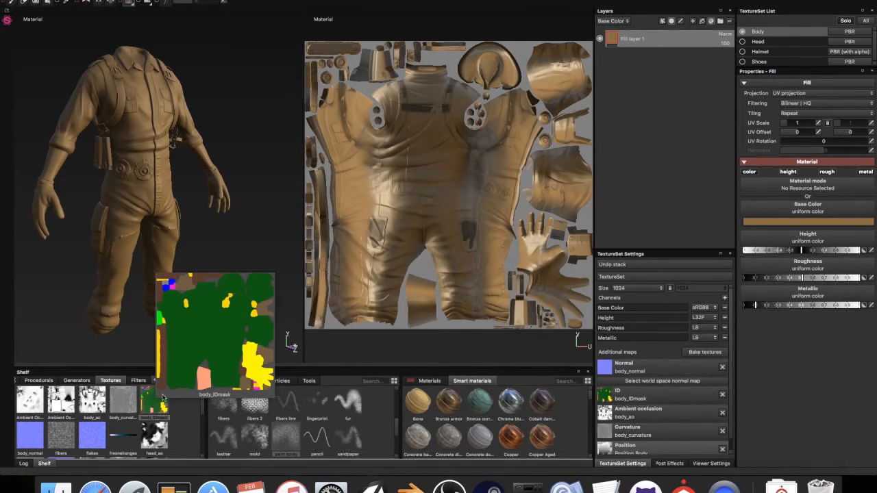
- Add a color selection mask to Fill layer 1 and pick the gloves' yellow from the ID map
click(674, 23)
click(683, 59)
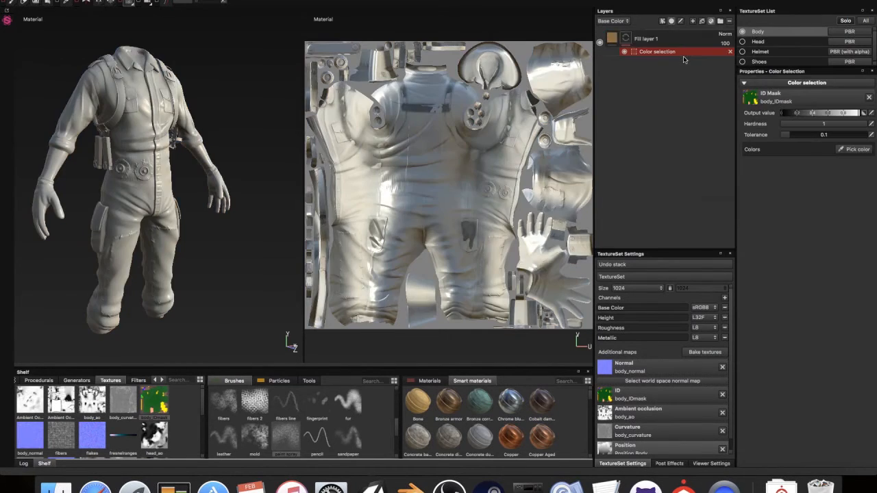
click(837, 149)
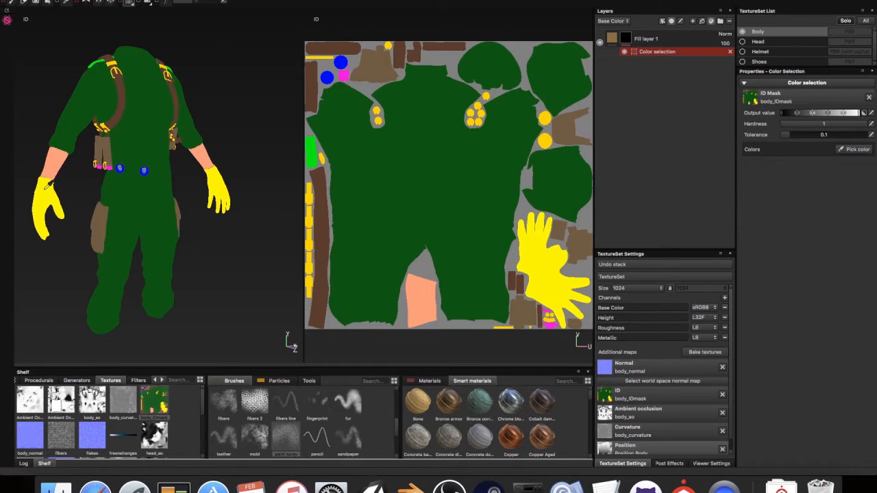
click(50, 185)
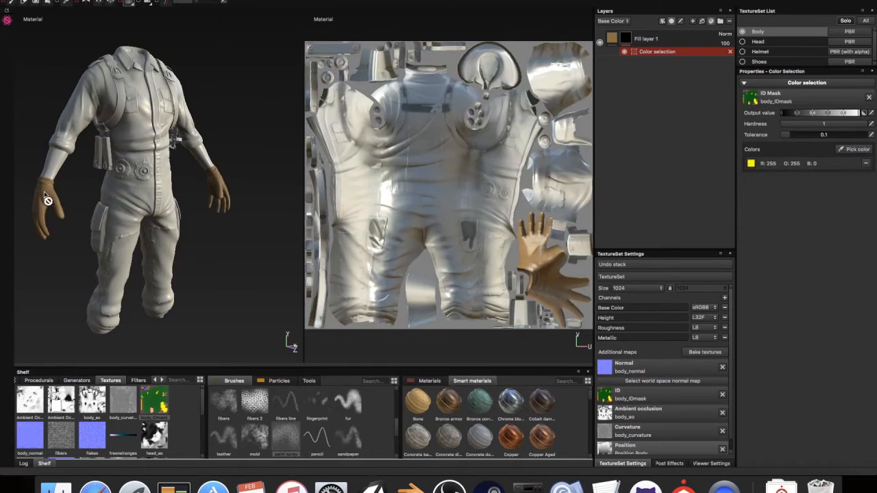
- Change the glove fill's base color to a dark blue of R 0.028, G 0.073, B 0.175
click(618, 41)
click(807, 221)
drag(750, 380, 795, 375)
click(795, 378)
click(721, 113)
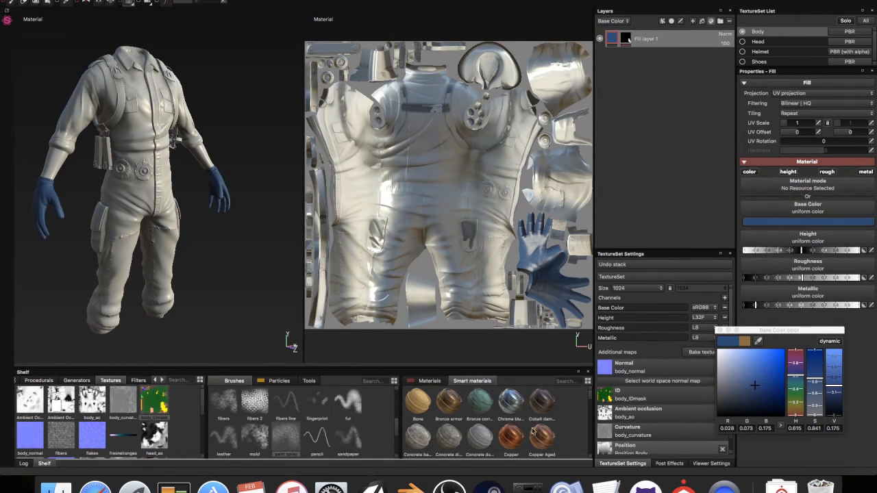
- Find the Skin wrist material in the shelf and add it as a layer above the blue glove fill
click(441, 379)
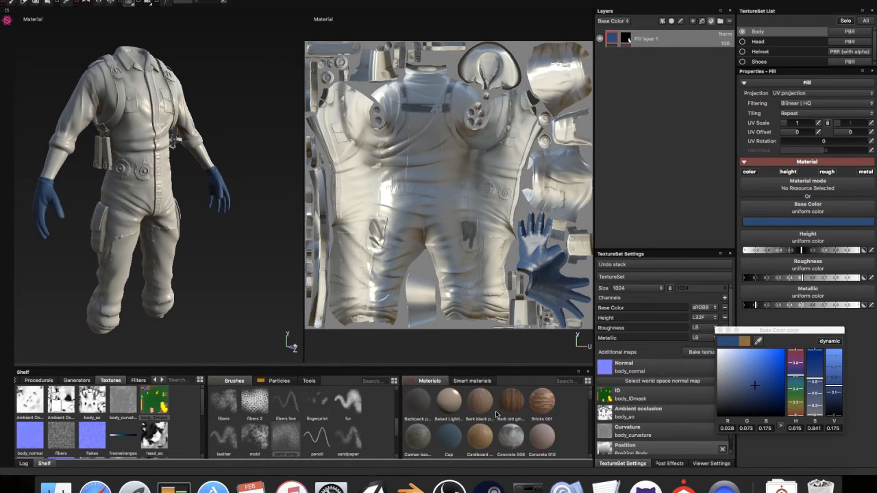
scroll(496, 414, down, 3)
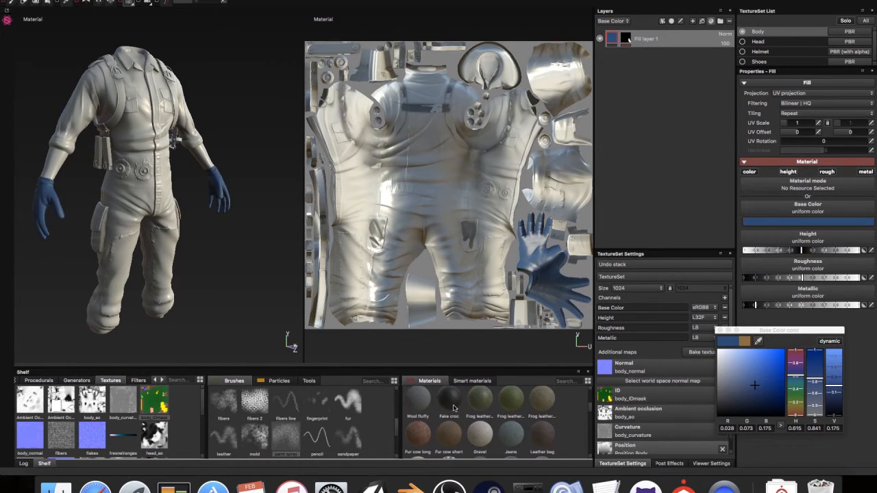
scroll(431, 423, down, 3)
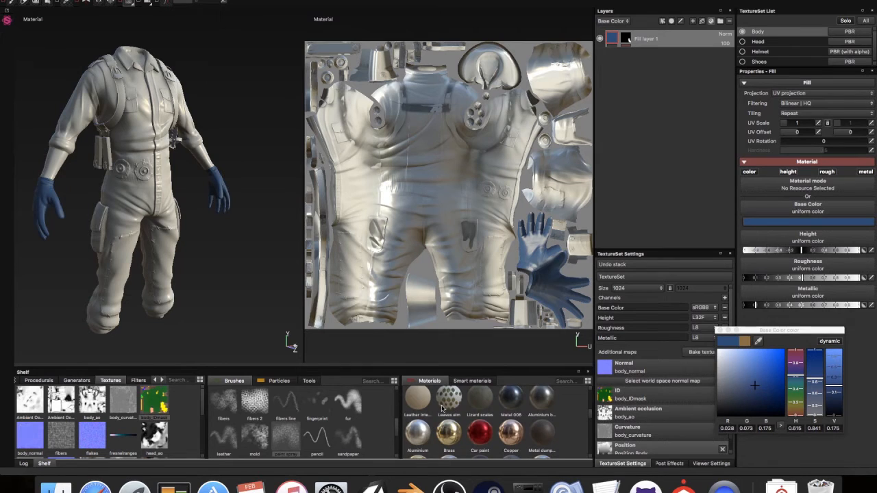
scroll(511, 420, down, 3)
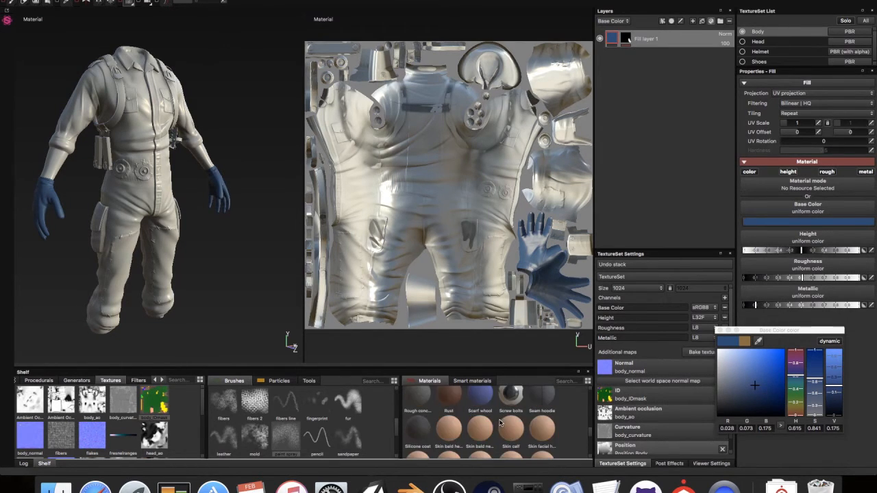
scroll(544, 427, down, 2)
click(539, 400)
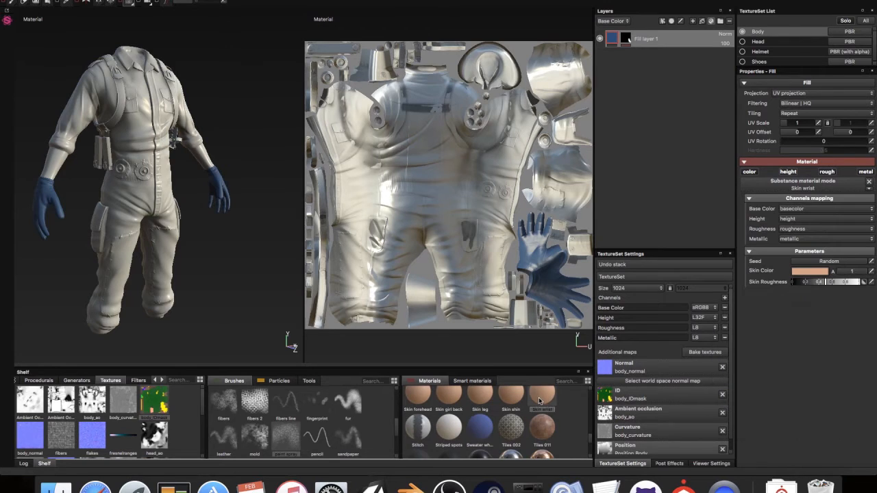
drag(541, 403, 647, 32)
key(ctrl+z)
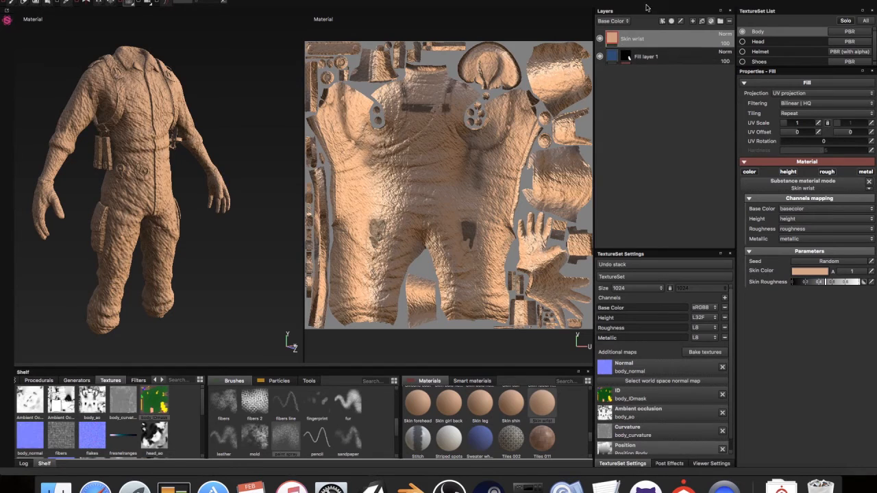
- Add a color selection mask to the Skin wrist layer and pick the forearms' salmon ID color (R 255, G 155, B 125)
click(676, 23)
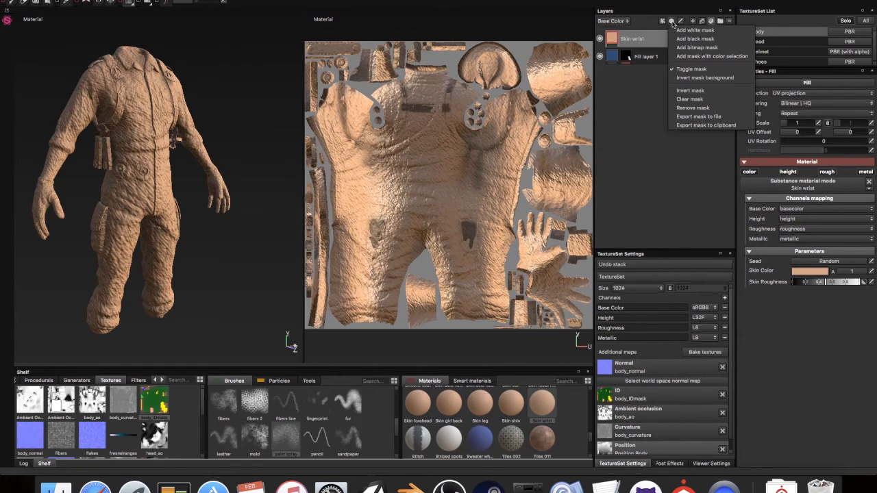
click(697, 58)
click(856, 148)
click(54, 165)
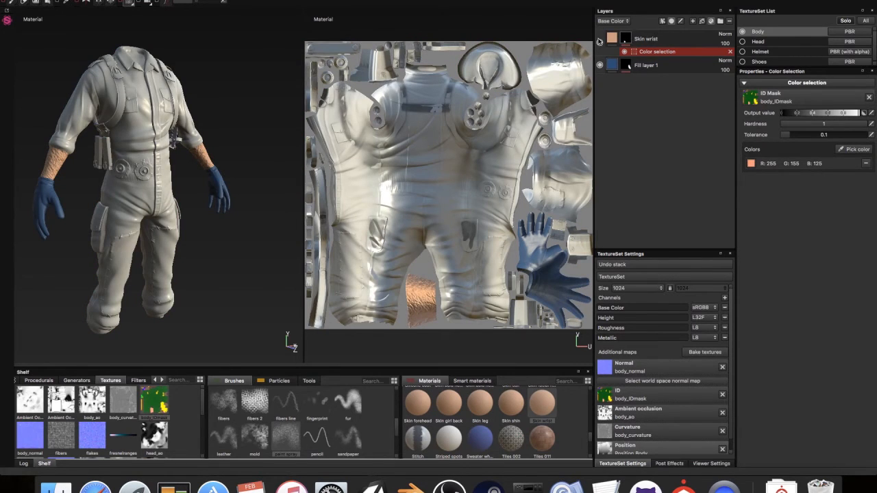
- Refine the Skin wrist layer's texture with slightly lower Skin Roughness, a new random seed and a larger UV scale
click(637, 39)
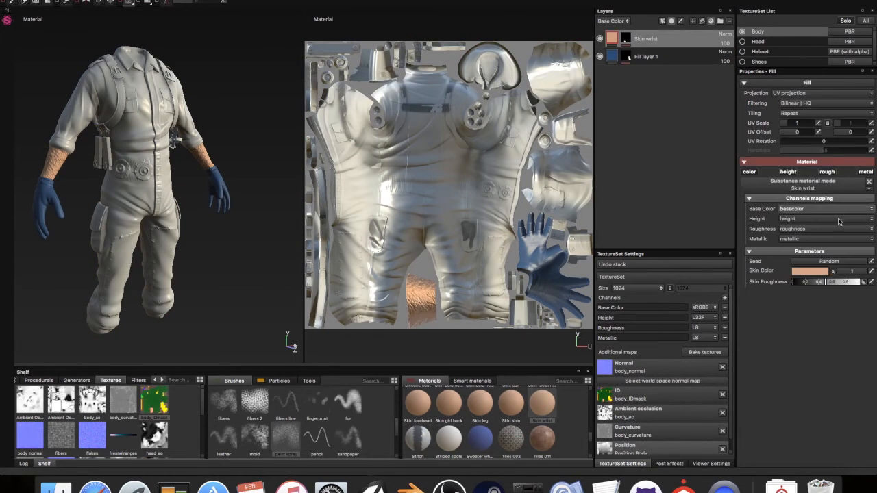
mouse_move(827, 284)
mouse_down()
mouse_move(791, 284)
mouse_move(867, 285)
mouse_move(818, 283)
mouse_up()
click(823, 264)
click(836, 265)
click(835, 264)
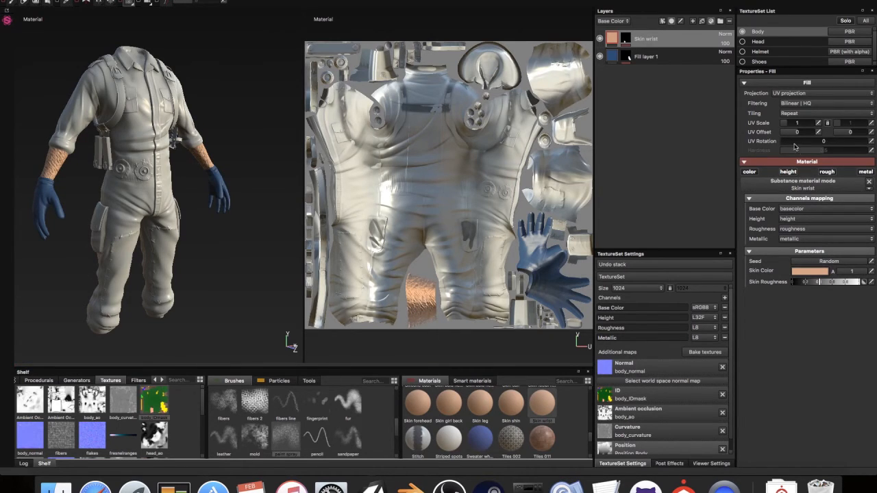
drag(787, 125, 794, 125)
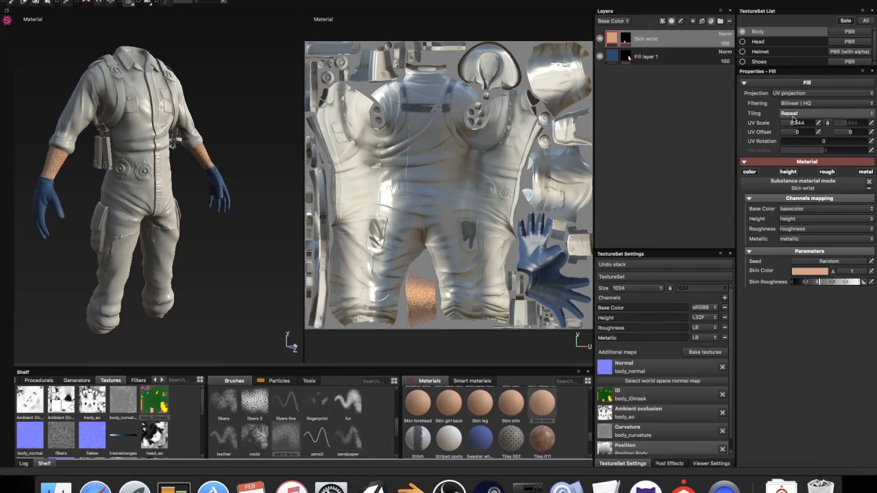
- Set the Skin wrist layer's UV scale to 0.01
drag(793, 123, 777, 127)
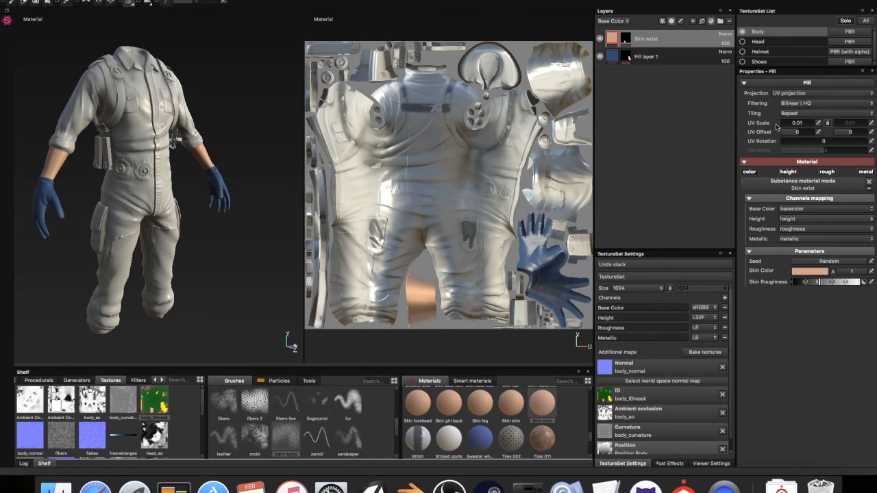
drag(780, 124, 777, 126)
- Add the Chrome blue tint smart material as the top layer and color-mask it to the straps' brown ID color (R 90, G 59, B 47)
click(471, 381)
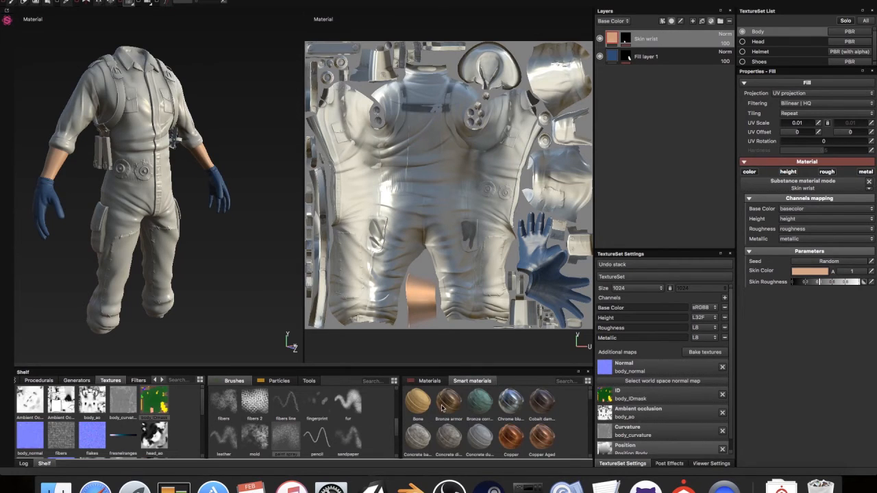
drag(518, 405, 626, 34)
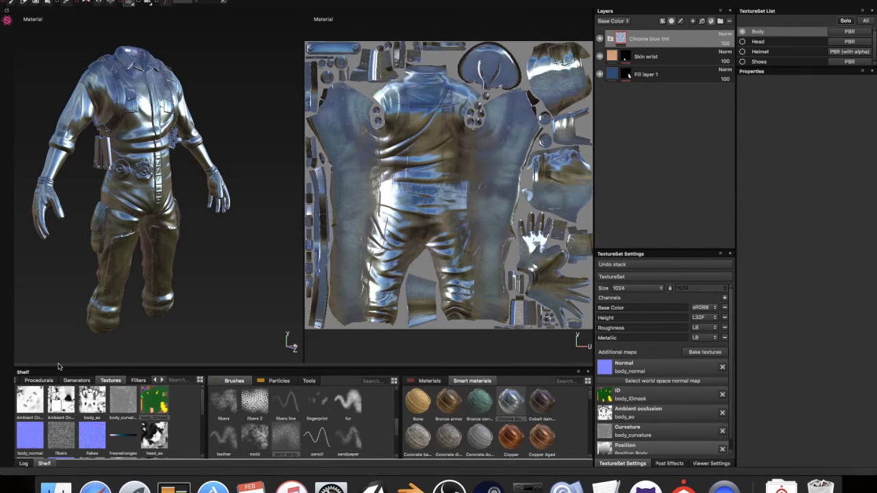
click(672, 23)
click(696, 55)
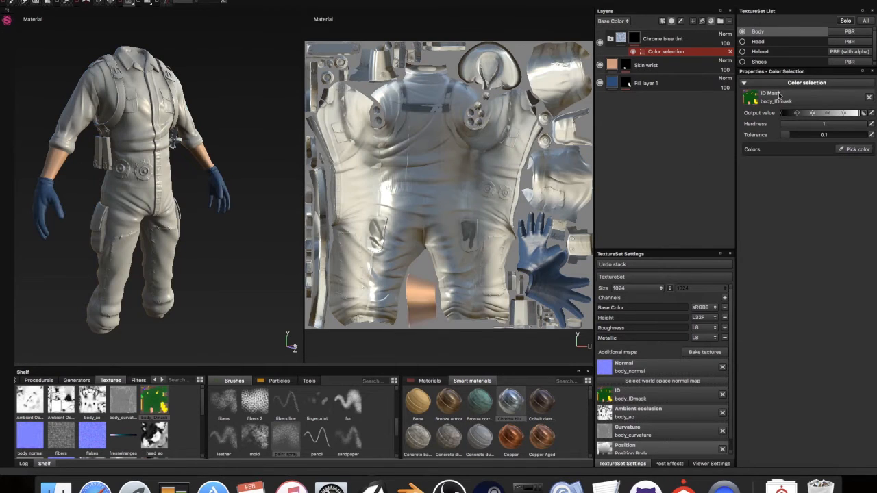
click(854, 149)
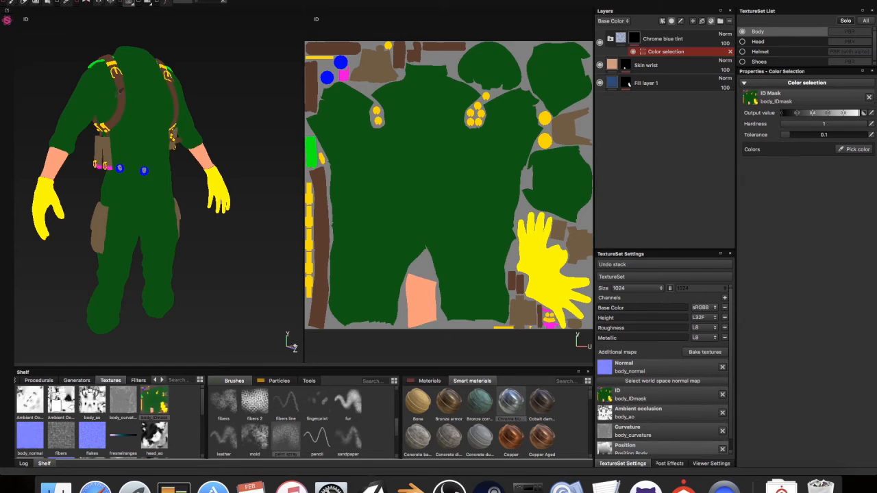
click(123, 92)
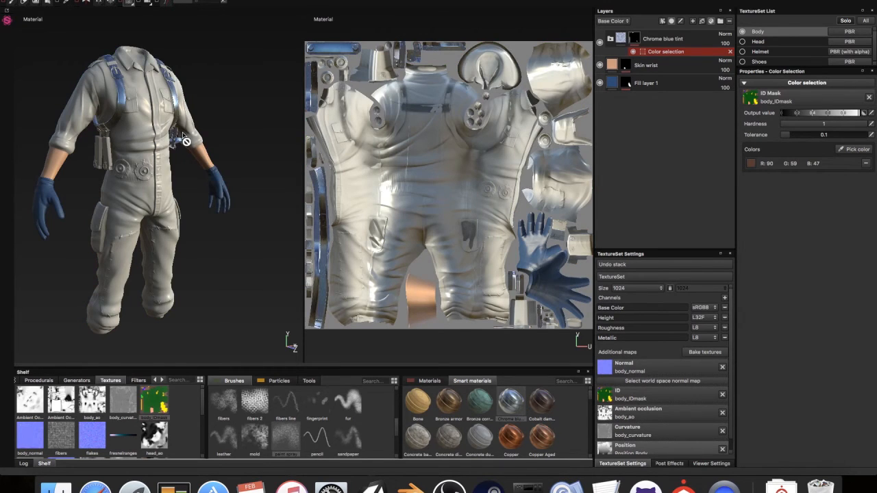
- Try adding the pouches' ID color (R 110, G 91, B 67) to the Chrome blue tint mask, and remove it again
click(855, 150)
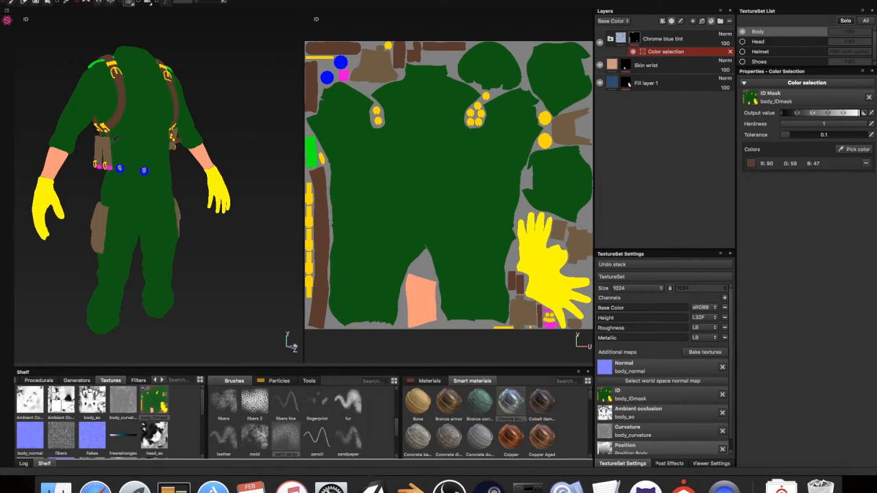
click(111, 140)
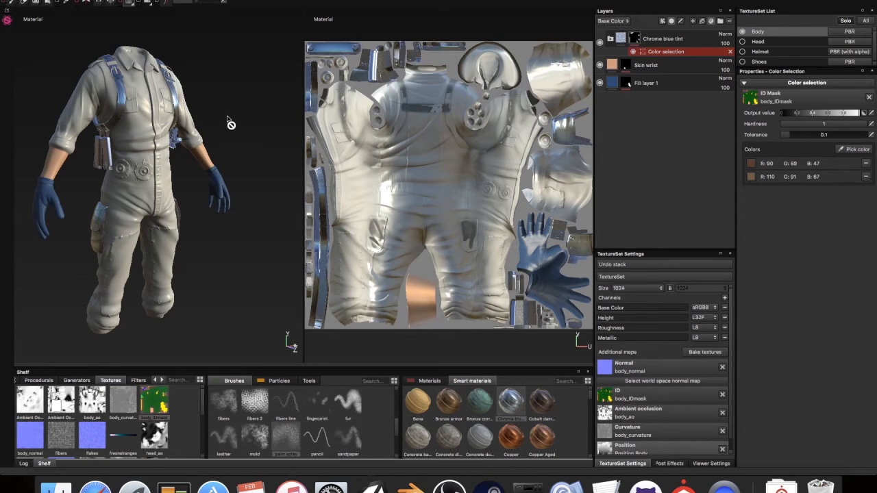
mouse_move(231, 123)
alt+mouse_down()
mouse_move(66, 138)
mouse_move(345, 109)
mouse_move(271, 133)
mouse_move(224, 130)
mouse_move(230, 135)
alt+mouse_up()
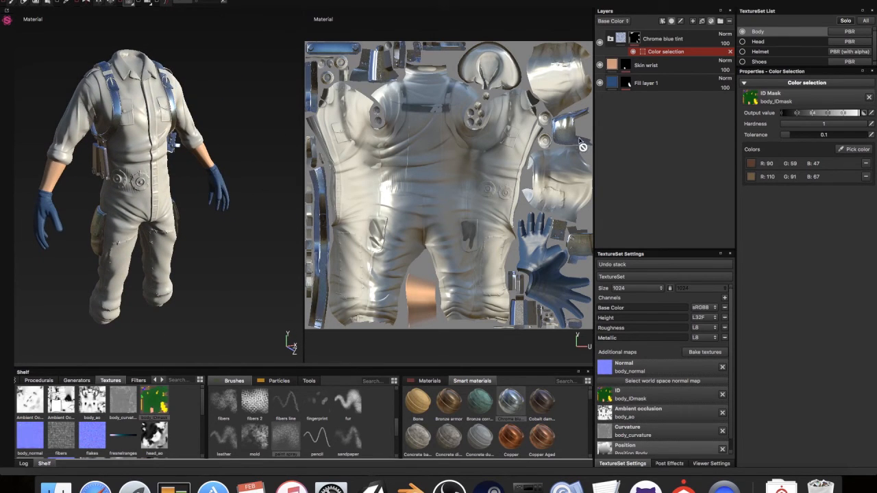
click(865, 177)
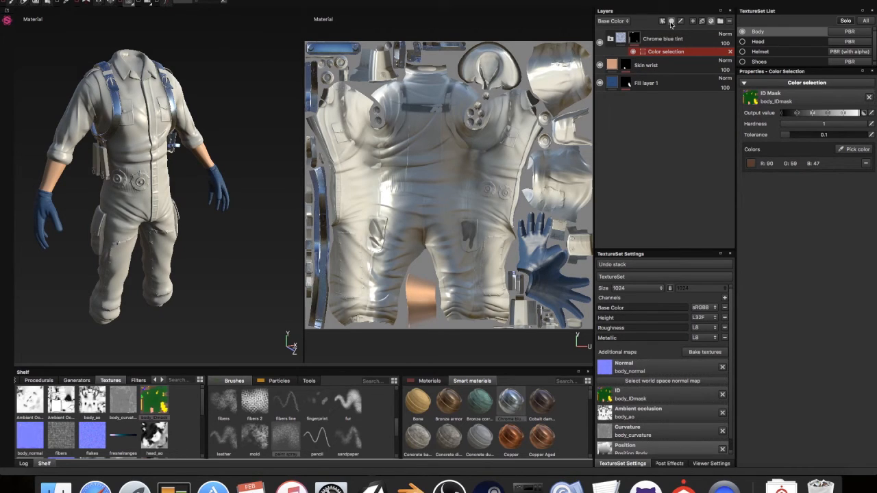
- Find the Sweater whool material in the shelf and add it as a layer above Chrome blue tint
click(440, 382)
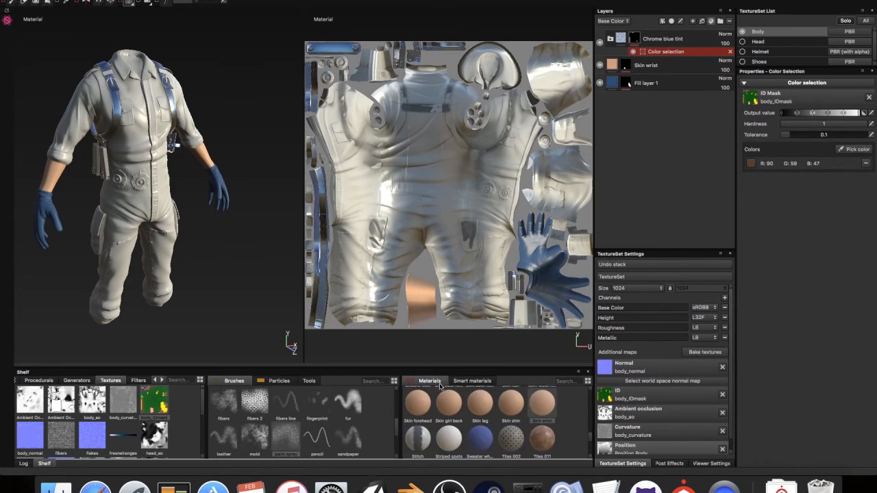
scroll(498, 442, down, 3)
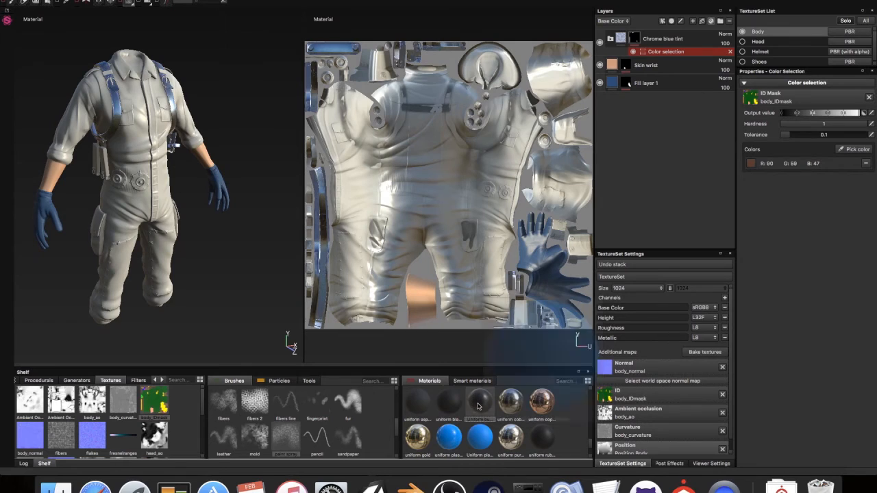
scroll(471, 408, up, 3)
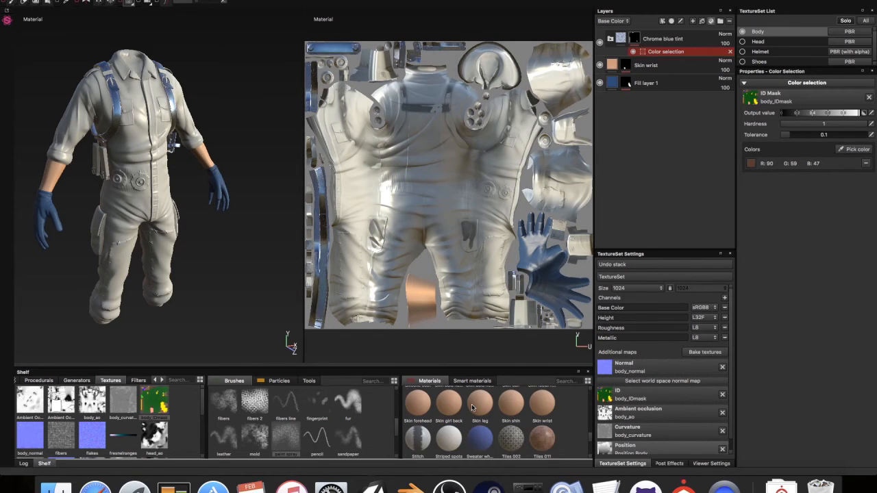
drag(479, 437, 645, 34)
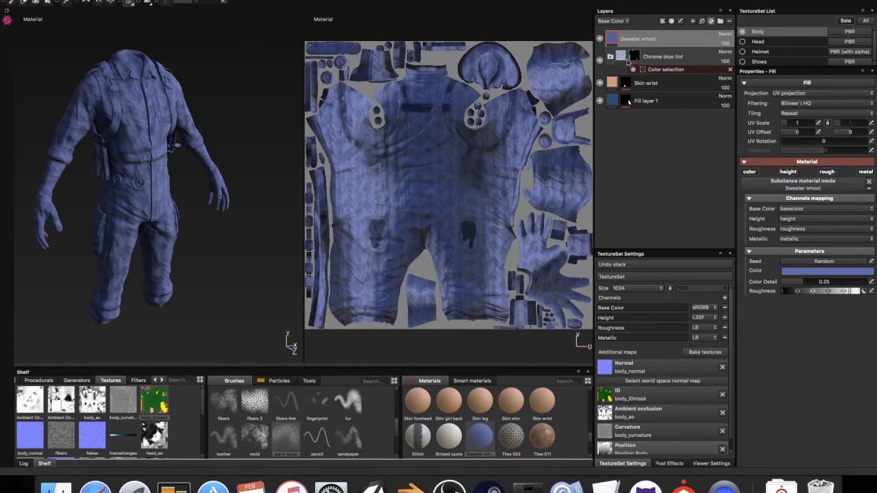
- Change the Sweater whool layer's color to a dark olive green of R 0.186, G 0.210, B 0.119
click(833, 272)
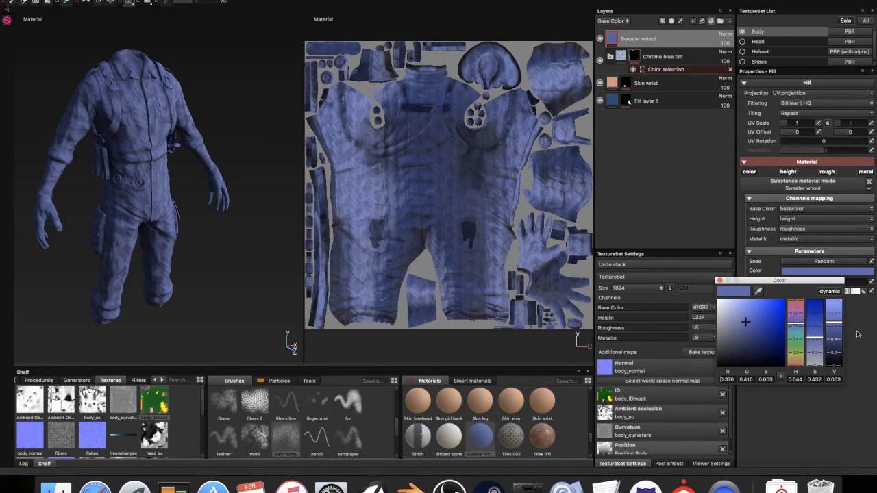
click(792, 348)
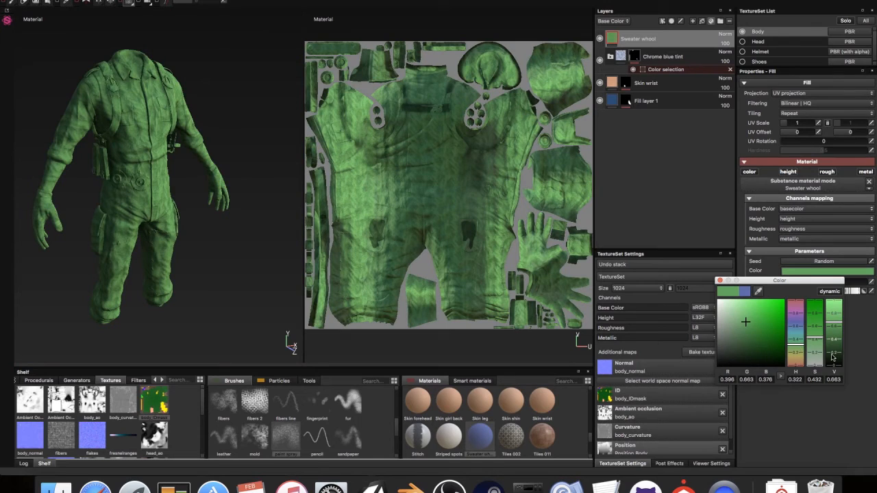
click(833, 355)
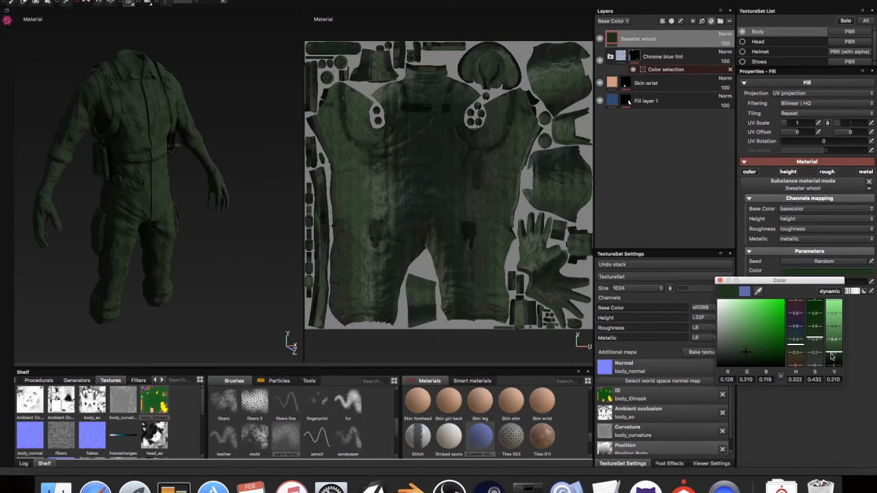
click(794, 354)
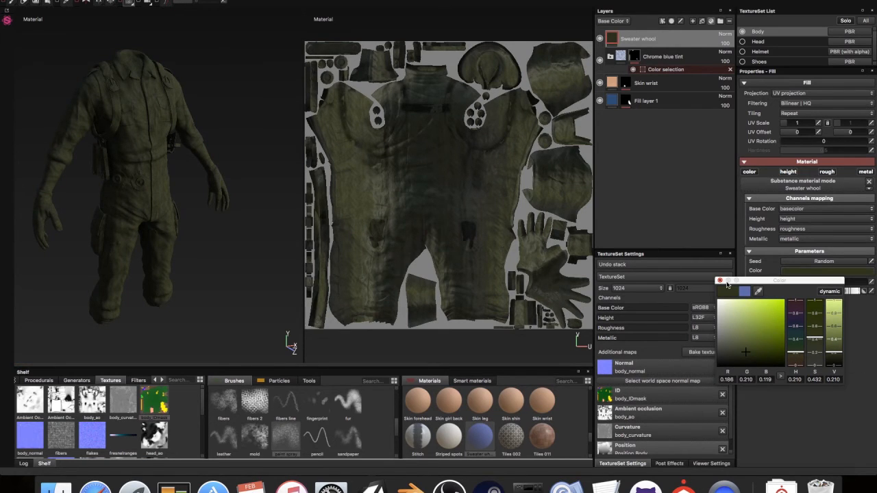
click(719, 280)
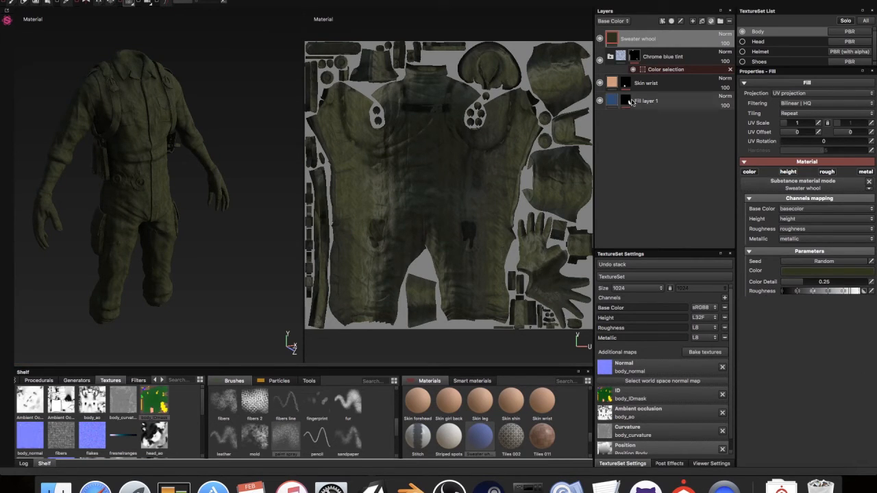
- Add a color selection mask to the Sweater whool layer and pick the suit's dark green ID color (R 17, G 90, B 19)
click(670, 22)
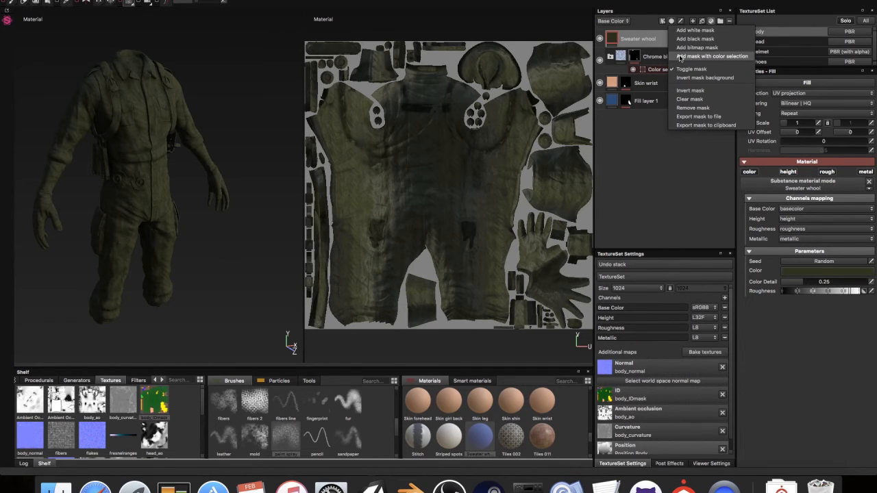
click(681, 55)
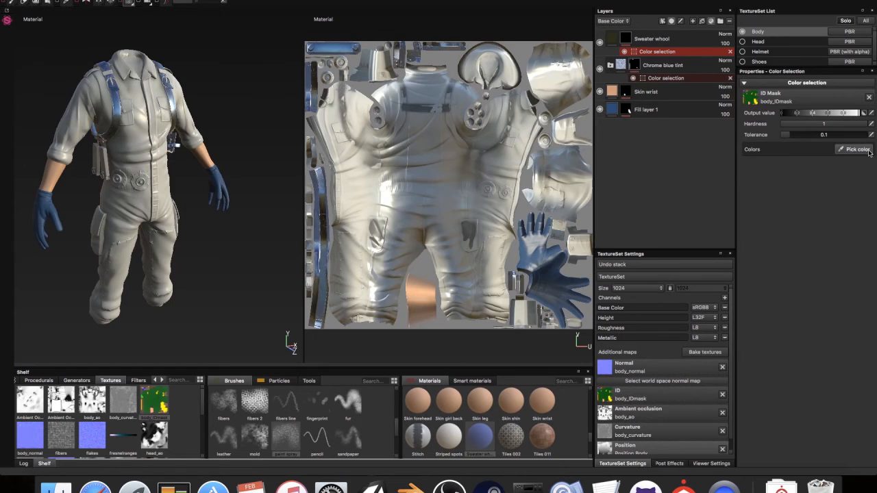
click(853, 148)
click(200, 146)
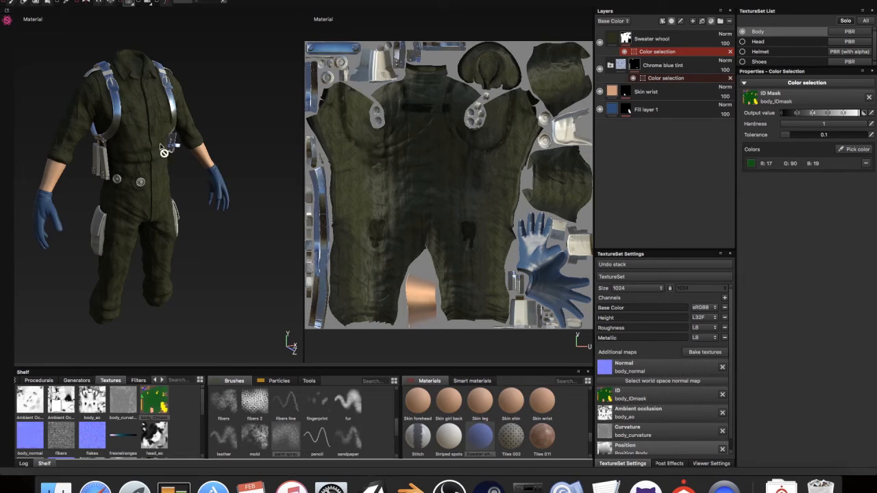
click(673, 22)
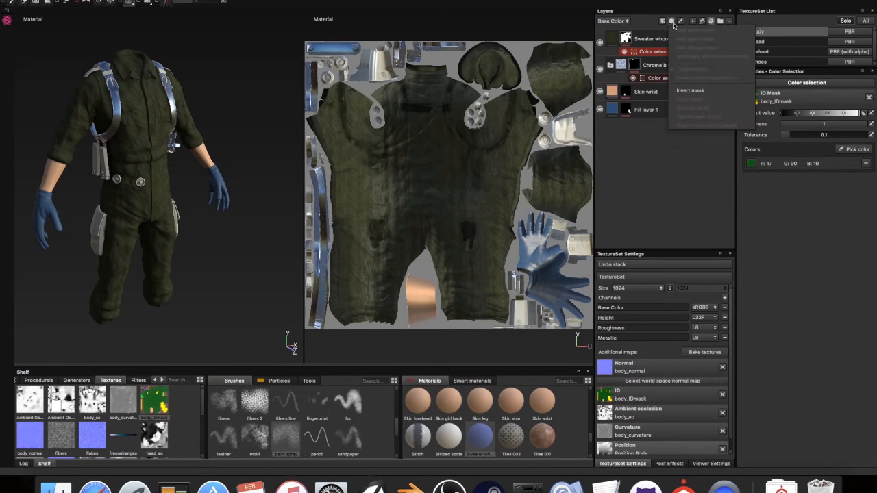
click(673, 22)
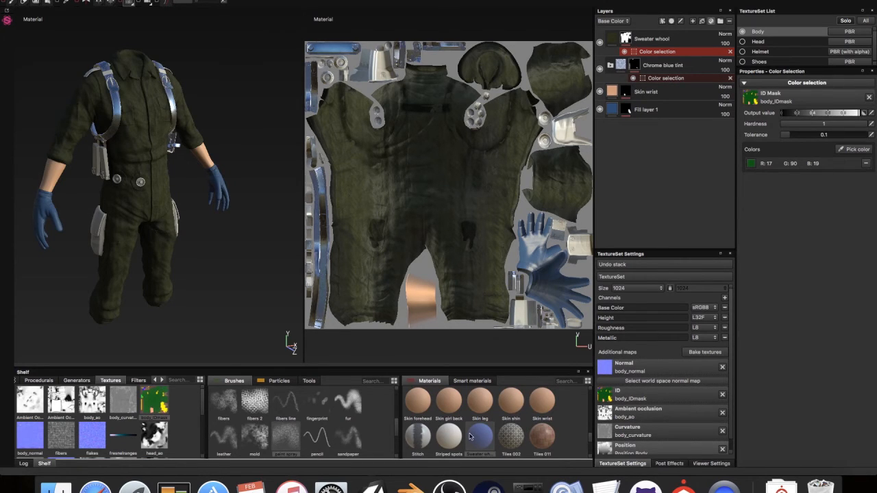
- Duplicate the Sweater whool layer and disable the color selection on the copy's mask
click(656, 41)
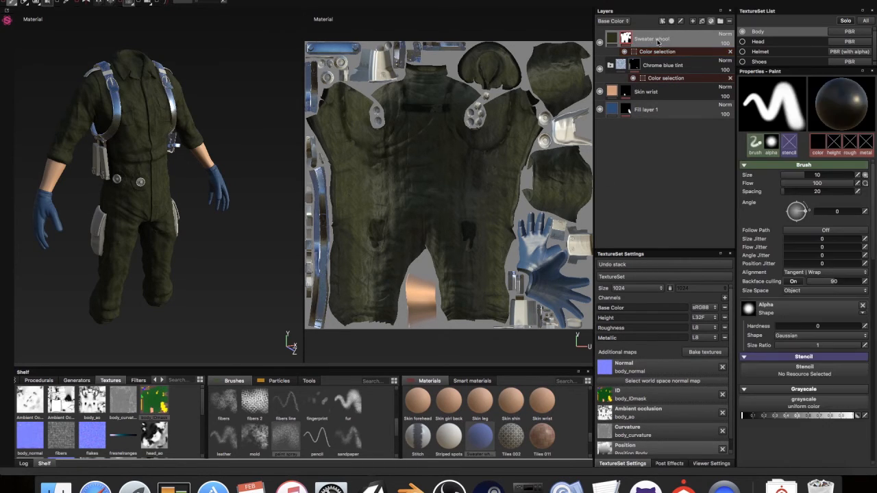
key(super+d)
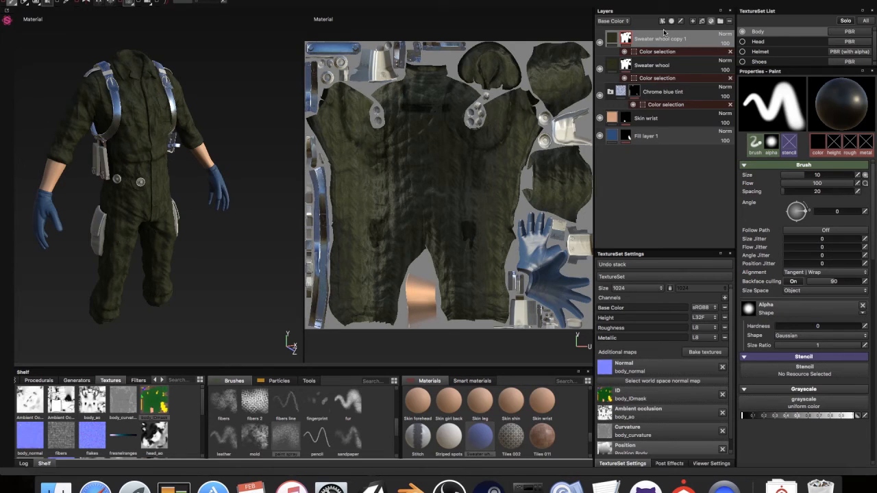
click(624, 52)
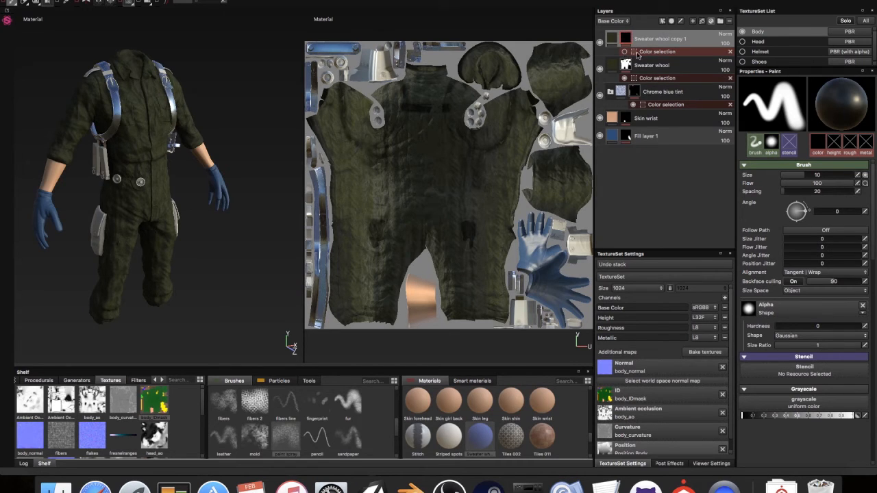
- Change the duplicated Sweater whool layer's color to a lighter khaki of R 0.442, G 0.425, B 0.334
click(614, 42)
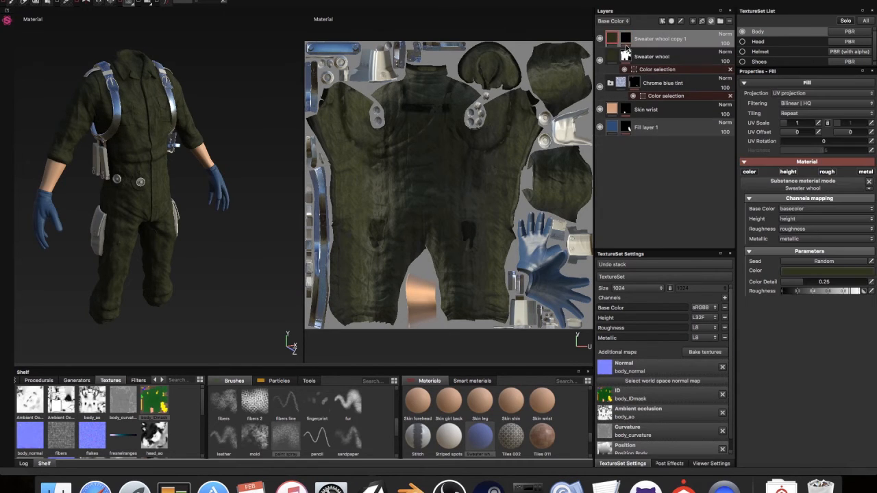
click(812, 271)
drag(795, 358, 795, 361)
click(743, 327)
drag(743, 327, 734, 343)
key(Escape)
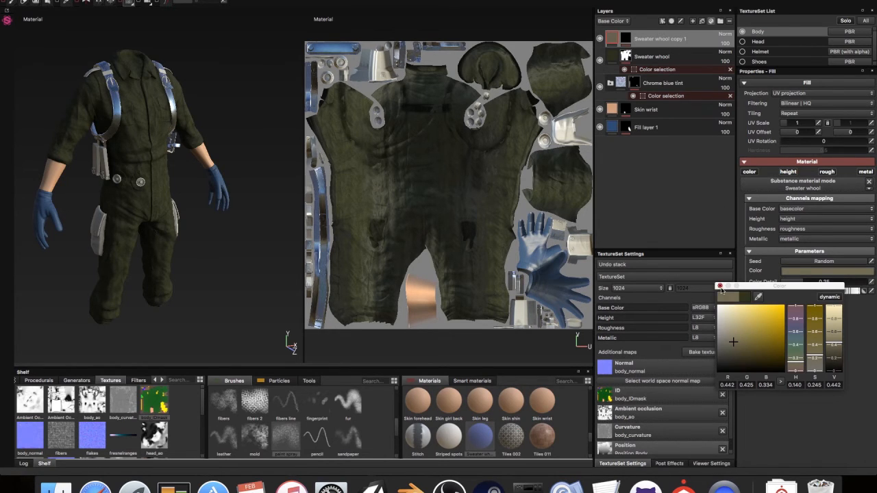
click(720, 287)
- Delete the color selection from the duplicated Sweater whool layer and give the layer a plain black mask
click(671, 22)
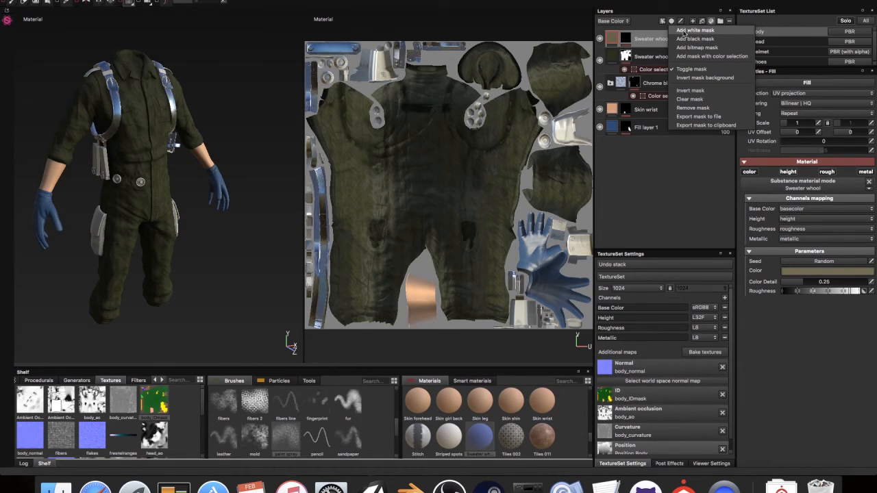
click(663, 221)
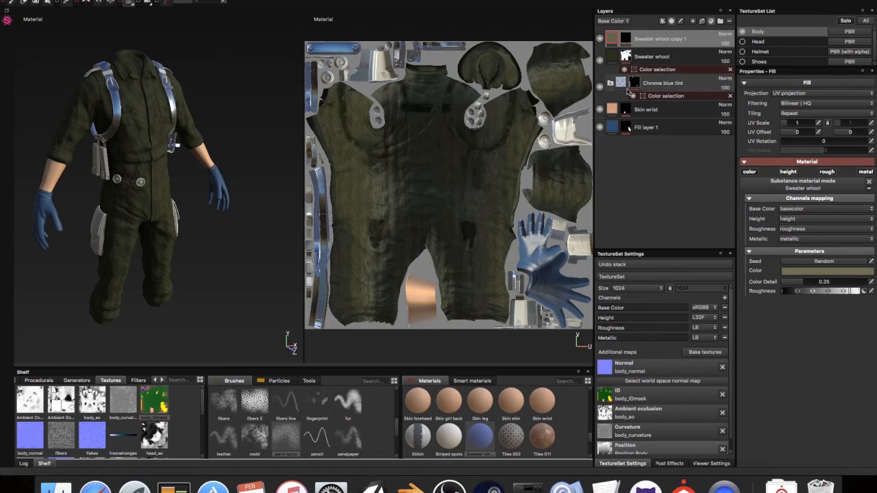
click(625, 40)
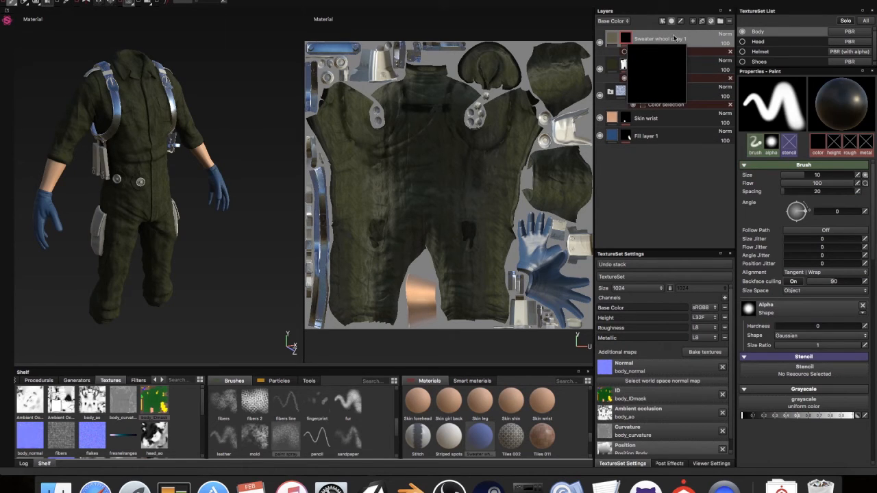
click(730, 52)
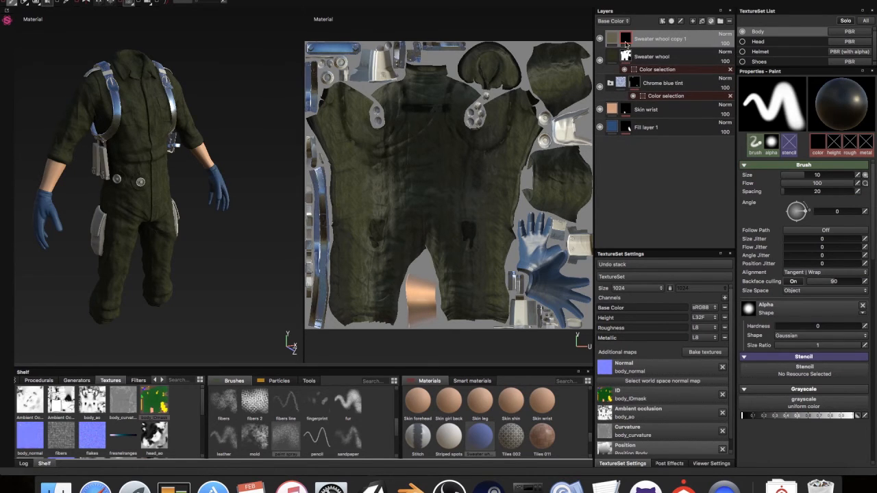
click(692, 21)
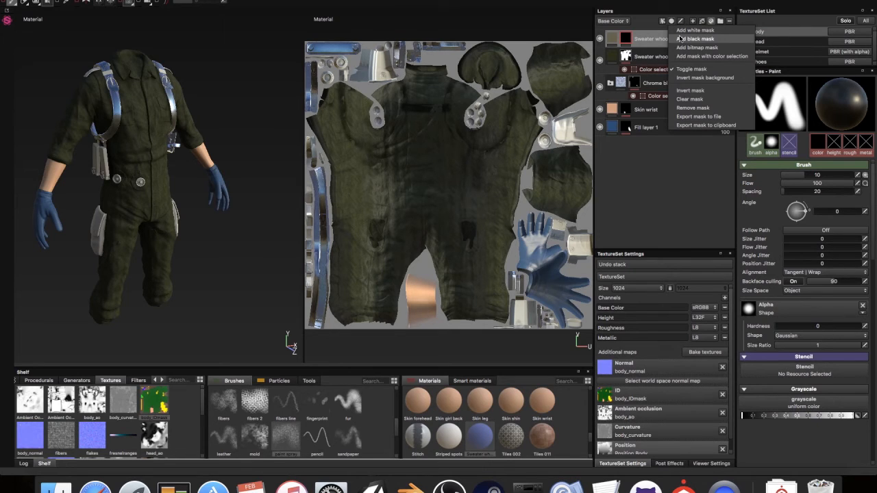
click(680, 38)
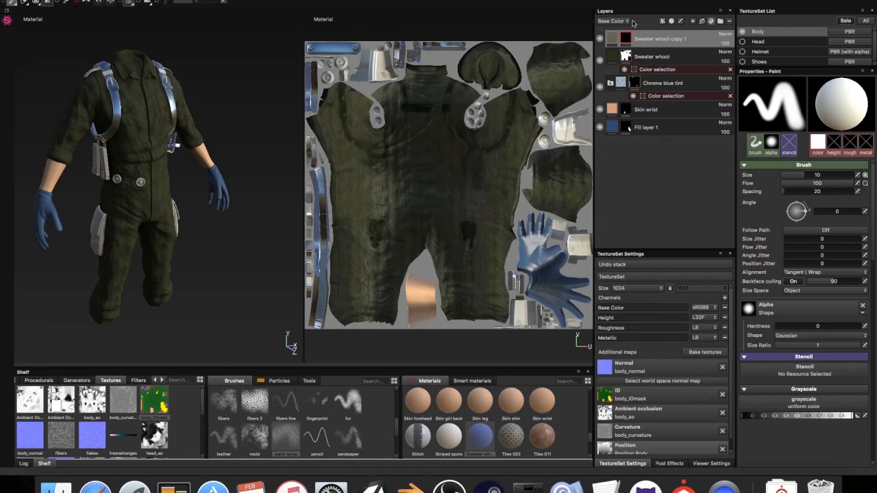
- Reduce the brush size to 4.68 and paint the duplicated Sweater whool layer's mask down the zipper line on the suit's chest
mouse_move(145, 95)
mouse_down()
mouse_move(159, 119)
mouse_move(155, 134)
mouse_move(141, 110)
mouse_move(152, 220)
mouse_up()
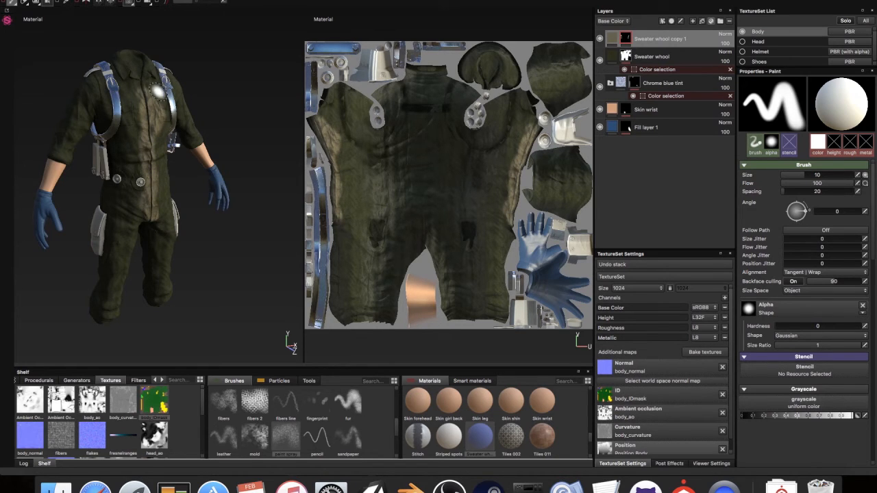
key(super+z)
scroll(138, 83, up, 5)
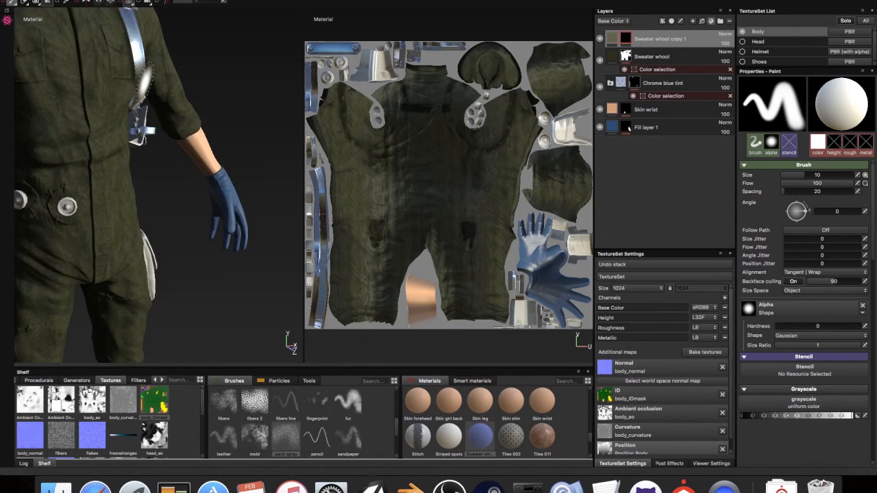
mouse_move(142, 79)
alt+mouse_down()
mouse_move(258, 177)
mouse_move(246, 172)
alt+mouse_up()
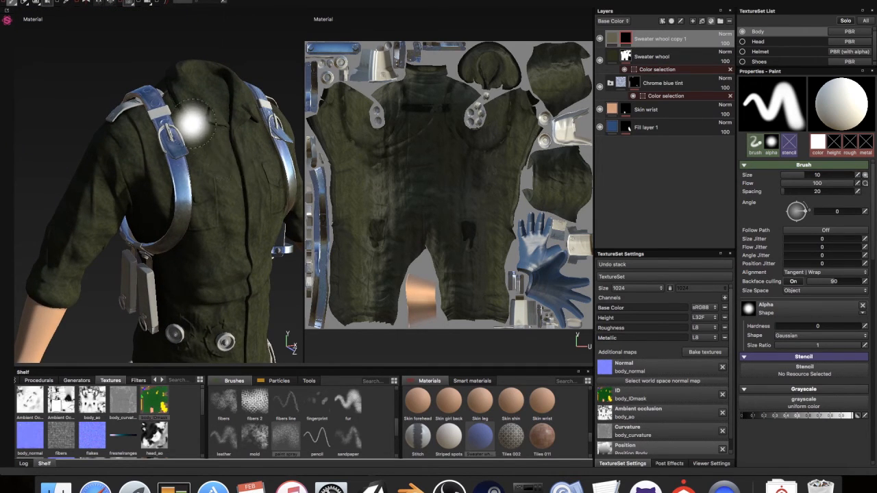
alt+right_drag(192, 123, 186, 102)
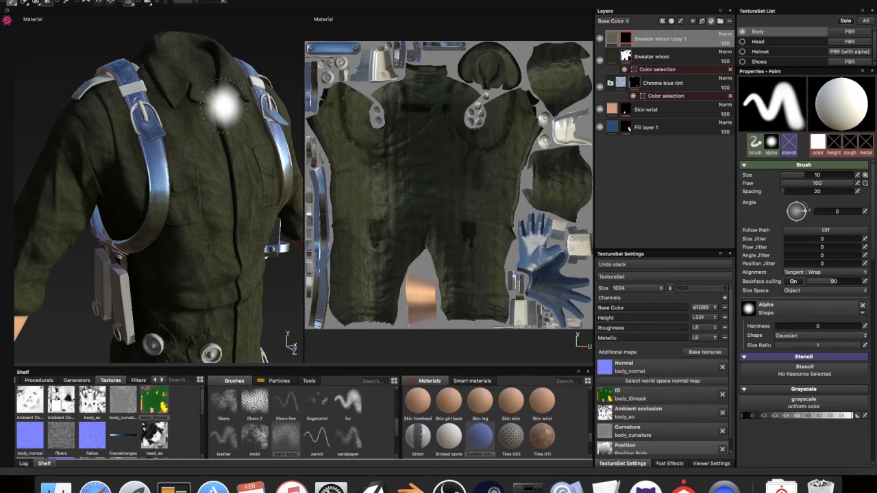
ctrl+right_drag(226, 104, 211, 113)
mouse_move(227, 150)
mouse_down()
mouse_move(243, 278)
mouse_move(236, 355)
mouse_up()
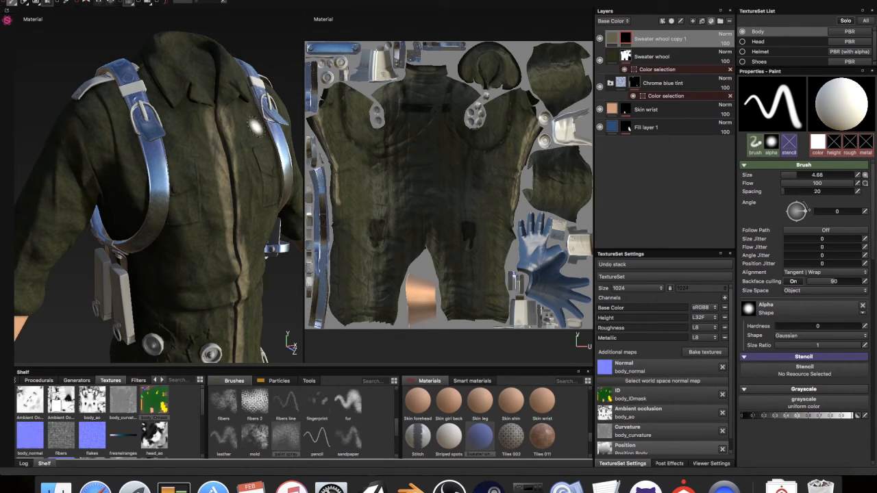
scroll(241, 139, down, 3)
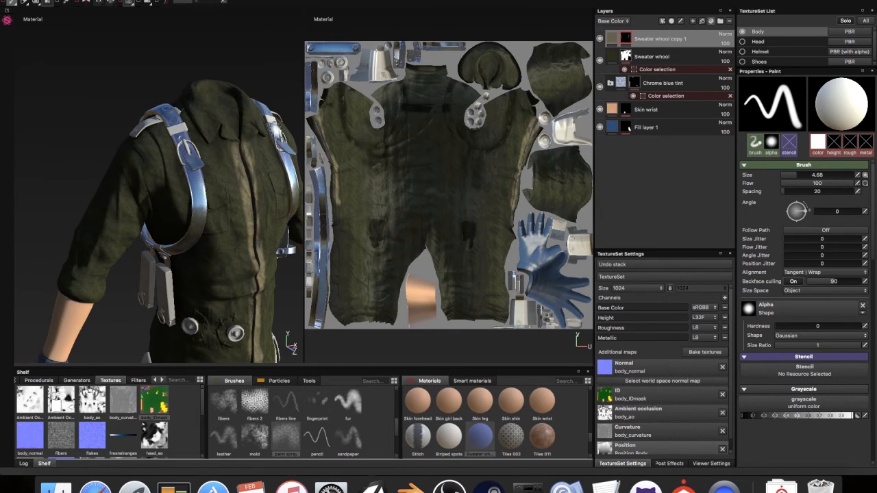
- Adjust the duplicated Sweater whool layer's roughness and randomize its material seed
click(612, 42)
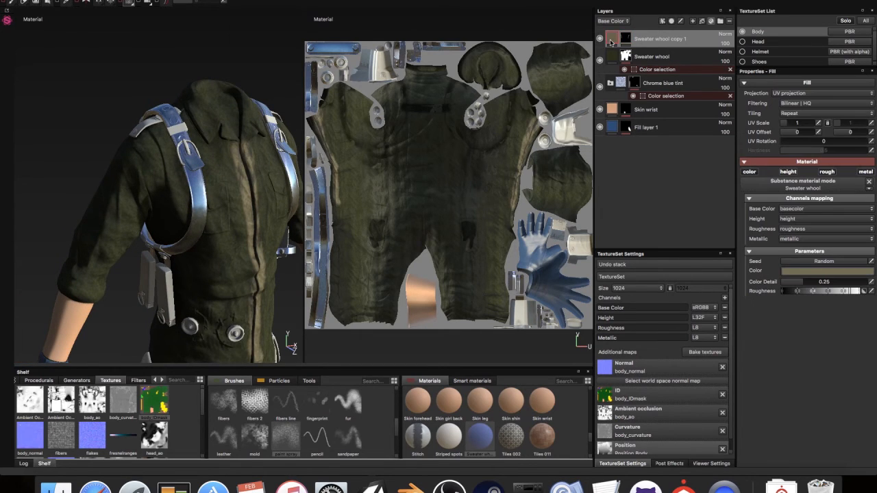
click(806, 272)
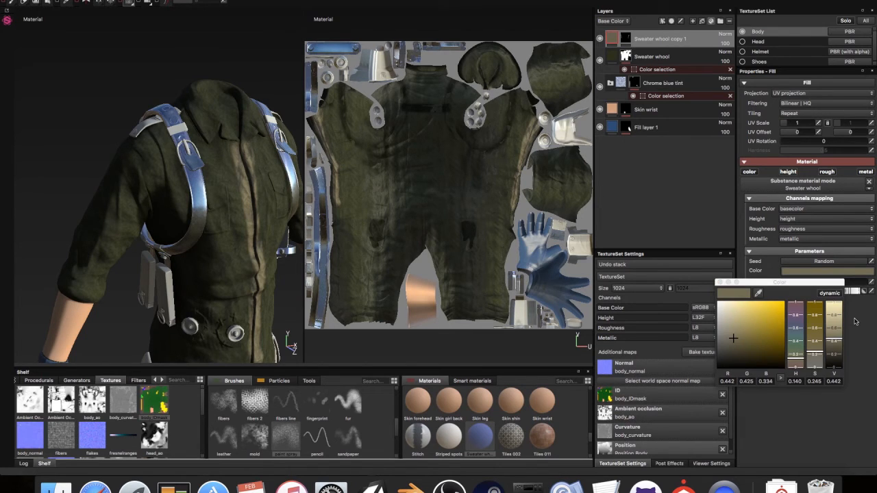
click(718, 283)
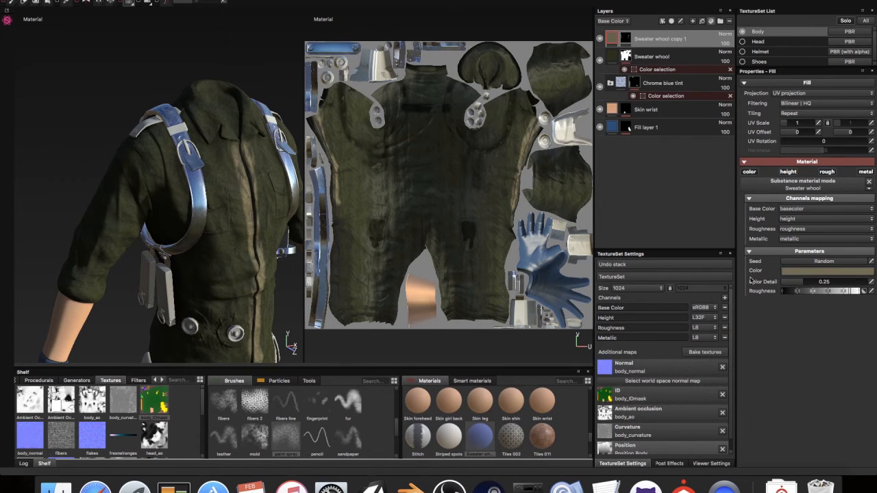
drag(817, 293, 737, 287)
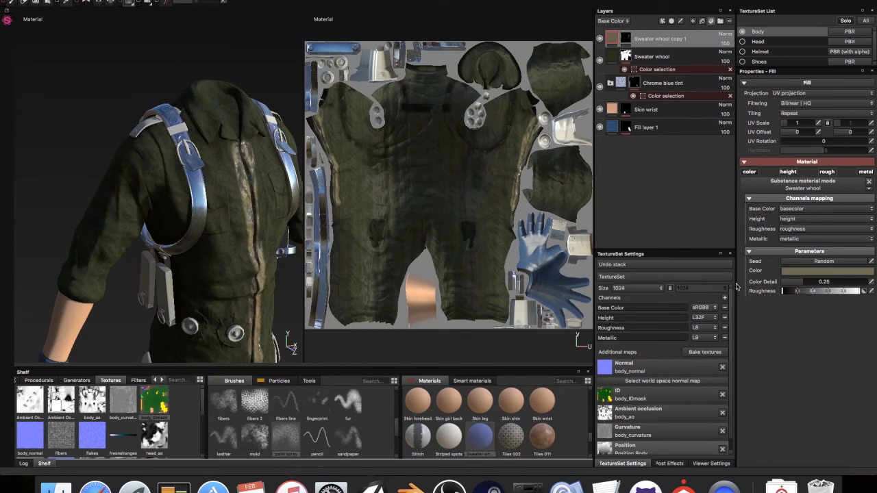
drag(839, 291, 846, 291)
click(833, 263)
alt+drag(268, 172, 240, 190)
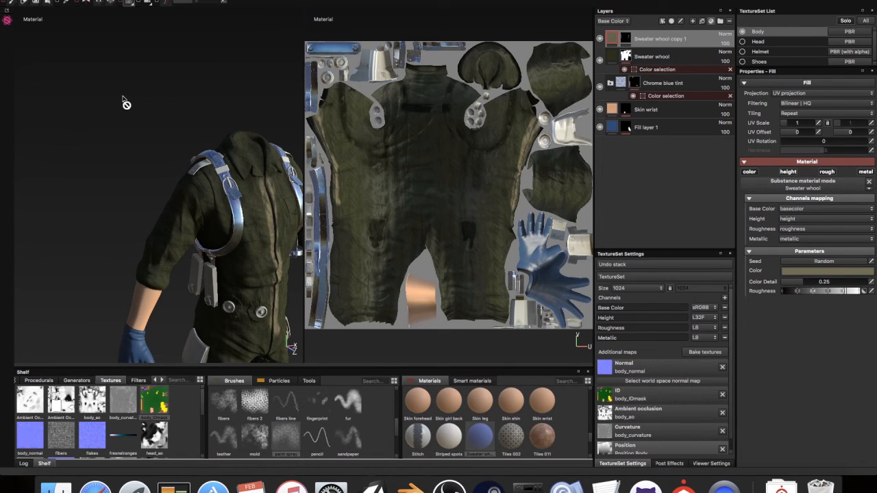
alt+drag(174, 190, 215, 122)
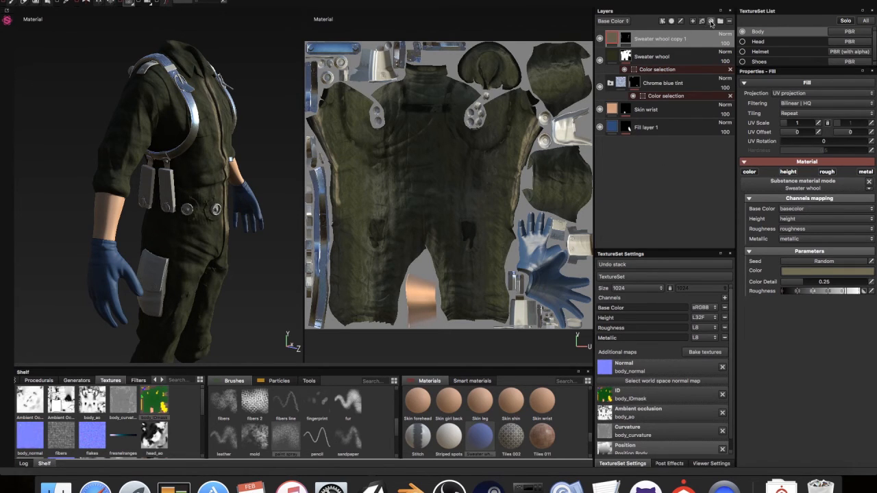
click(711, 23)
click(657, 174)
click(671, 22)
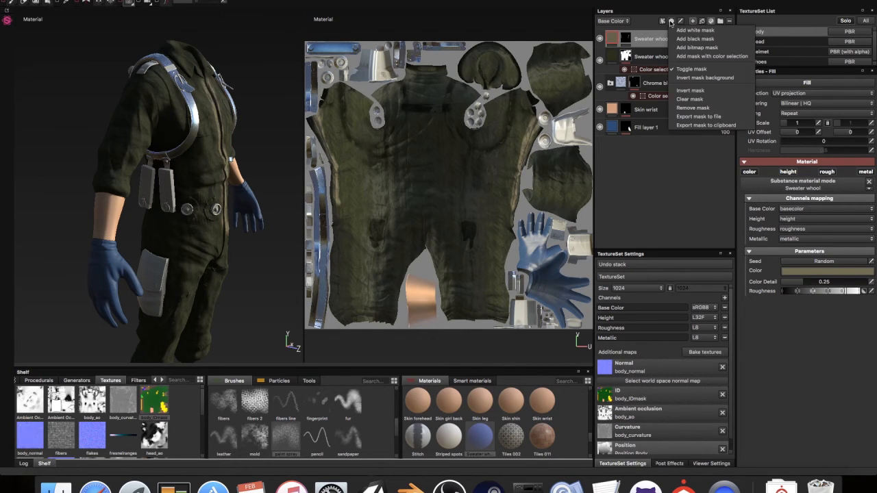
click(657, 22)
click(661, 22)
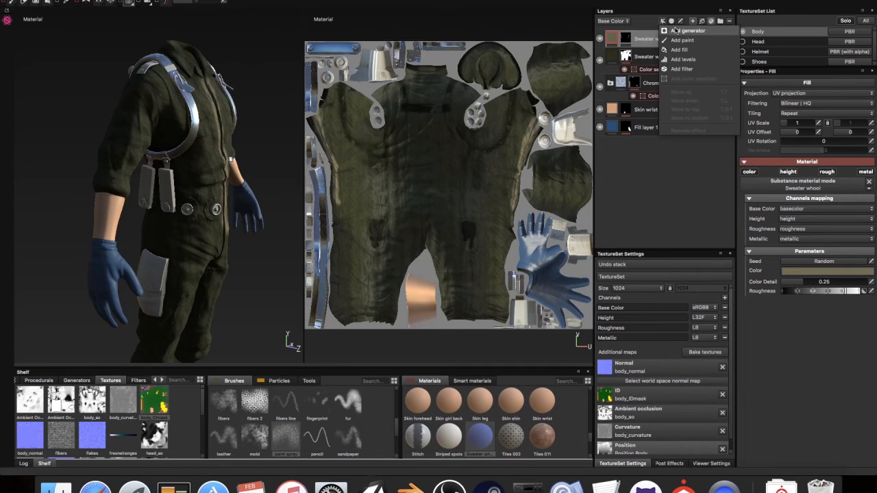
click(675, 30)
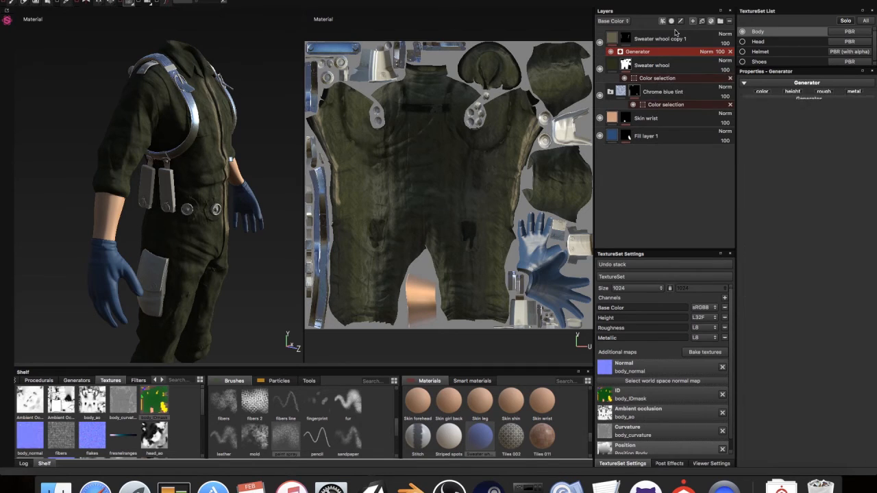
click(729, 51)
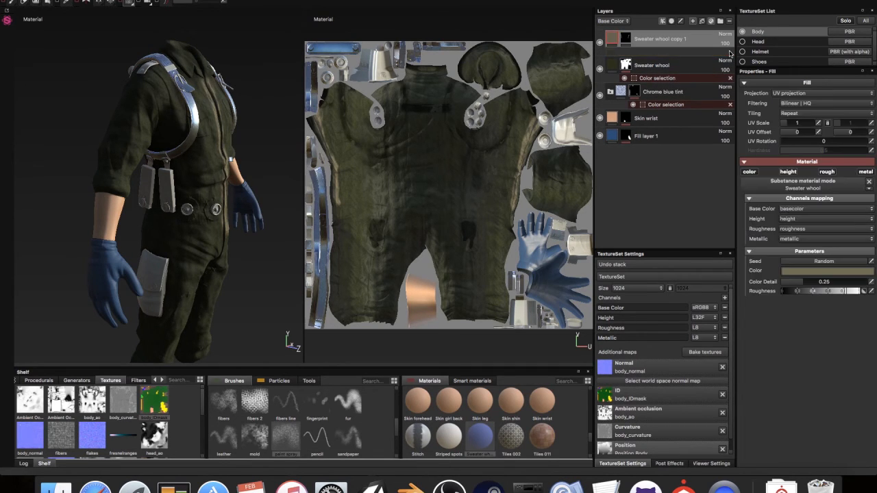
click(725, 52)
click(696, 150)
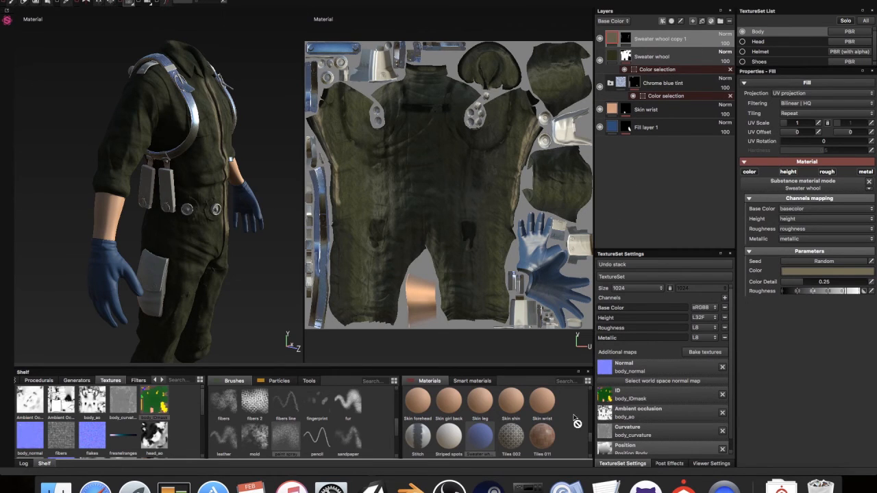
- Add the uniform titanium material as a new layer and move it to the top of the layer stack
scroll(552, 437, down, 2)
drag(454, 407, 662, 34)
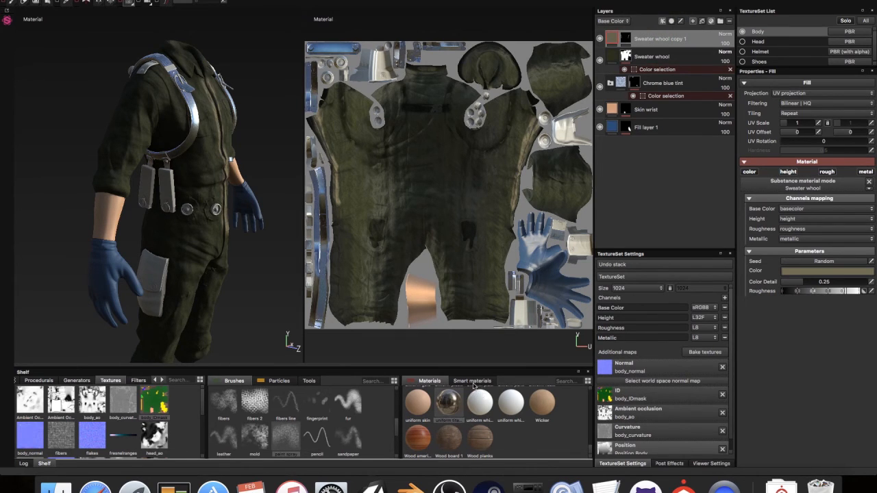
drag(447, 407, 632, 192)
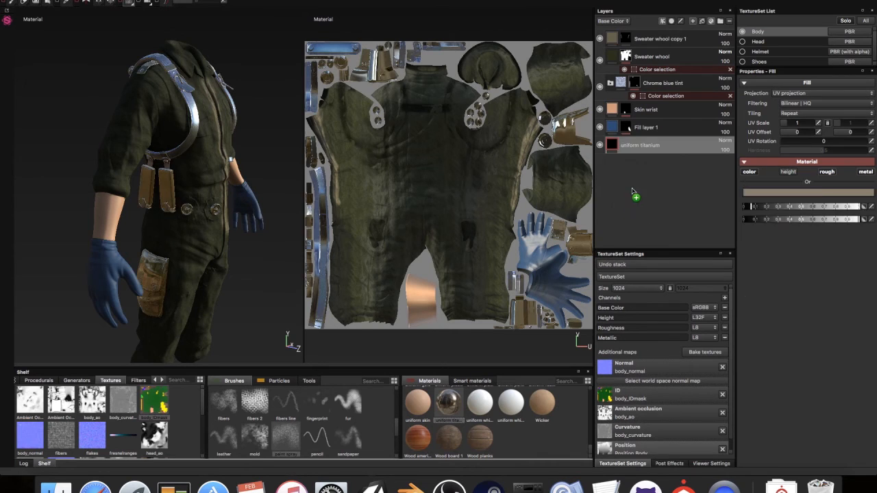
drag(637, 118, 634, 33)
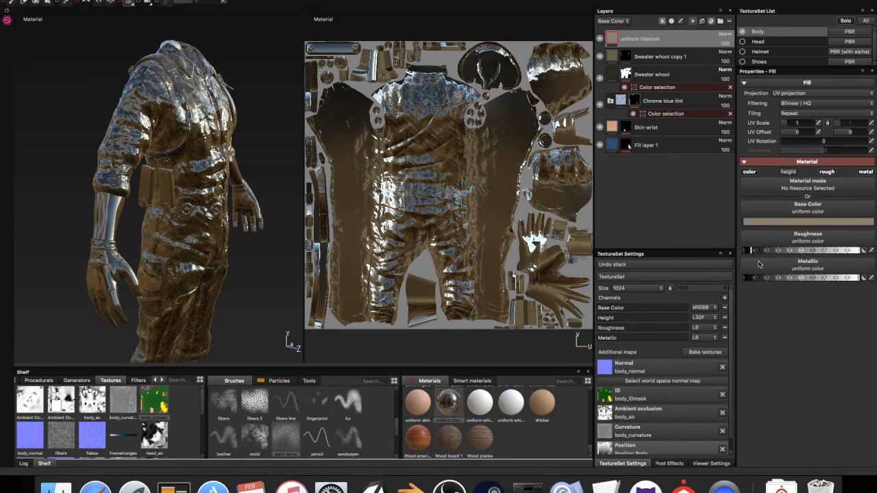
- Set the uniform titanium layer's roughness to about 0.2 and its metallic close to the maximum
click(802, 278)
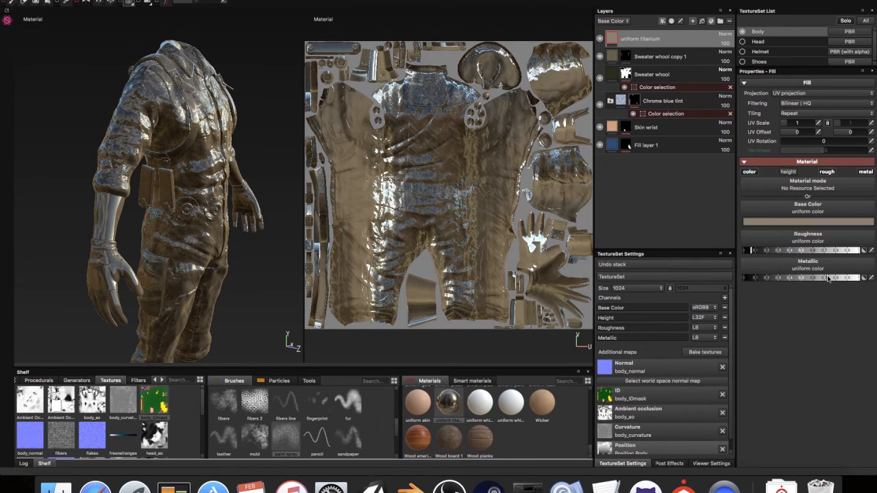
click(799, 251)
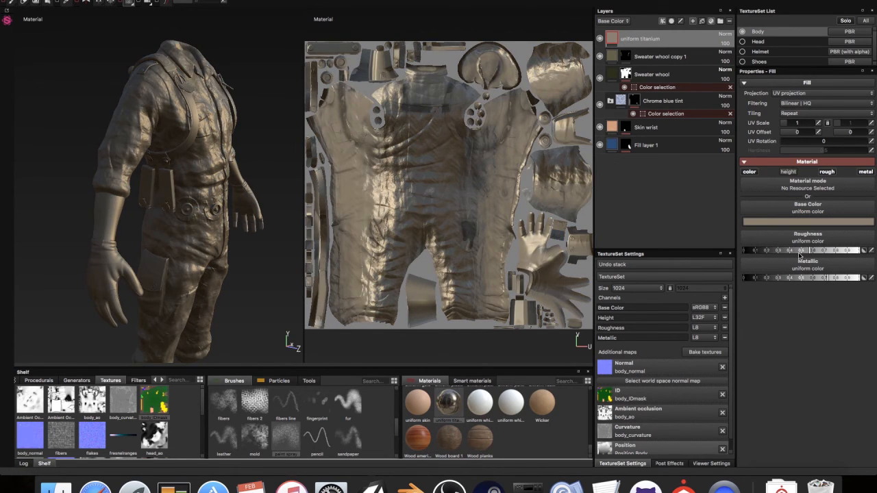
click(800, 255)
drag(795, 253, 767, 255)
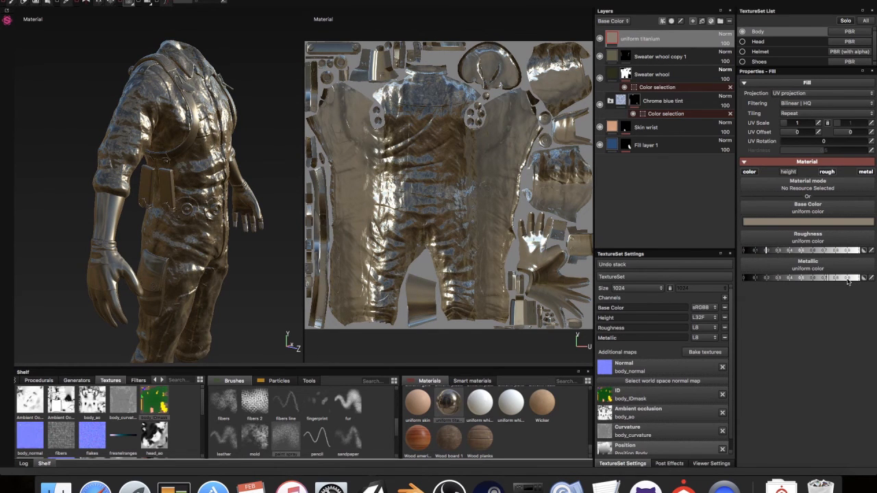
drag(847, 278, 852, 278)
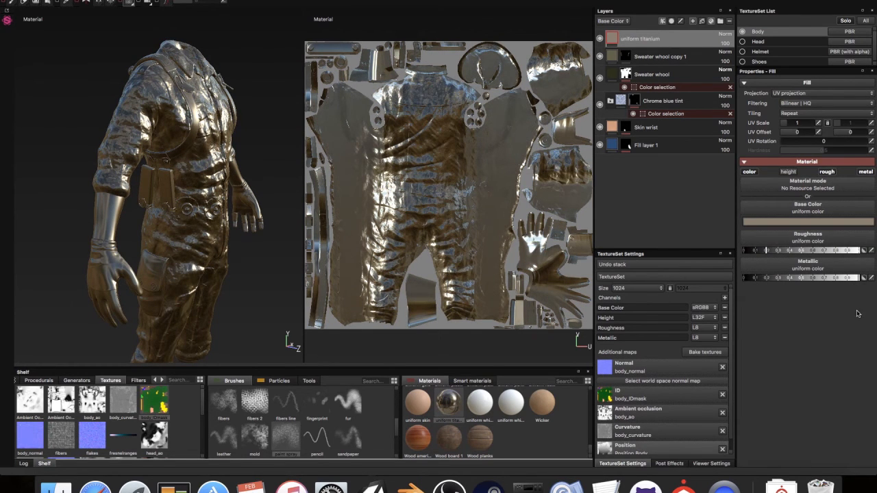
- Add an MG Dripping Rust generator to the uniform titanium layer and set its Rust Spreading to 0.17
click(663, 22)
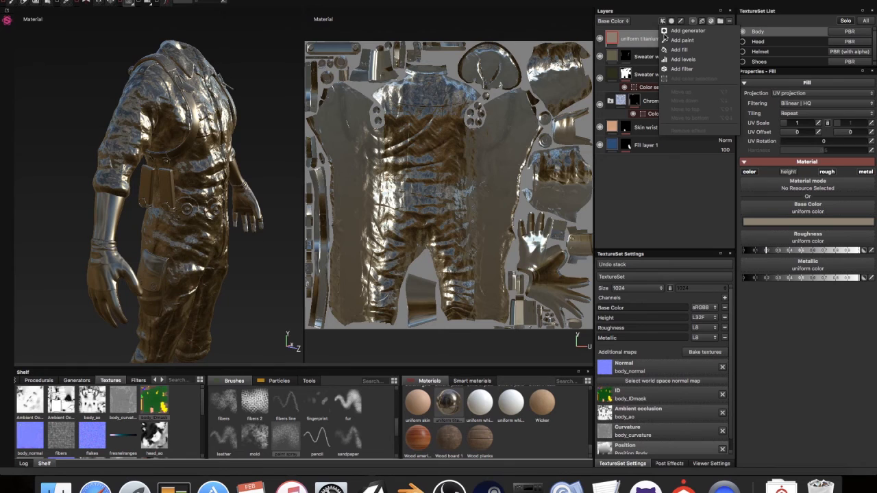
click(677, 32)
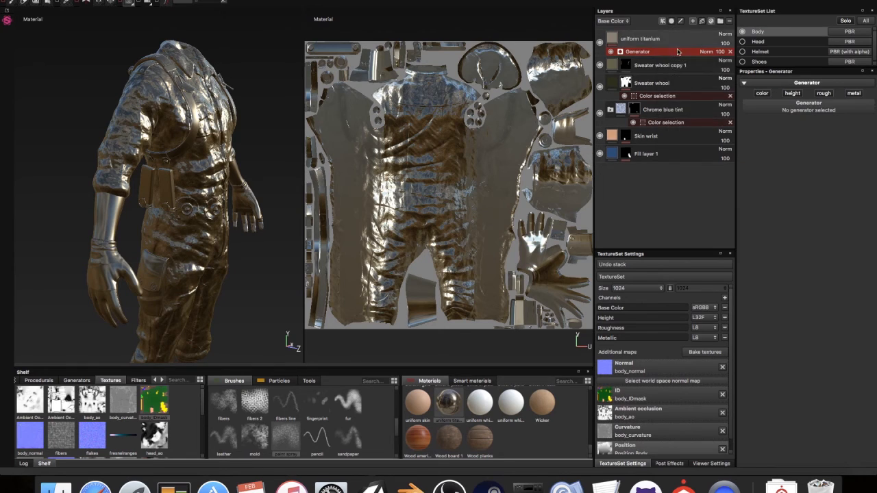
click(803, 107)
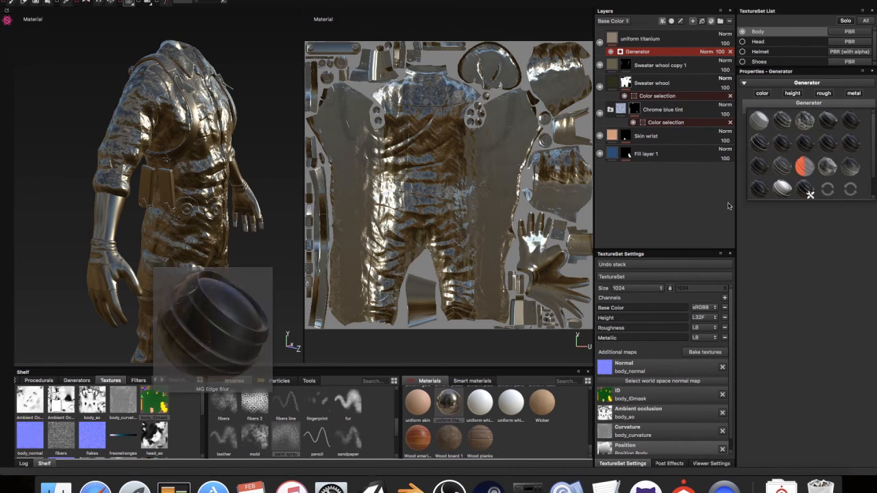
click(799, 125)
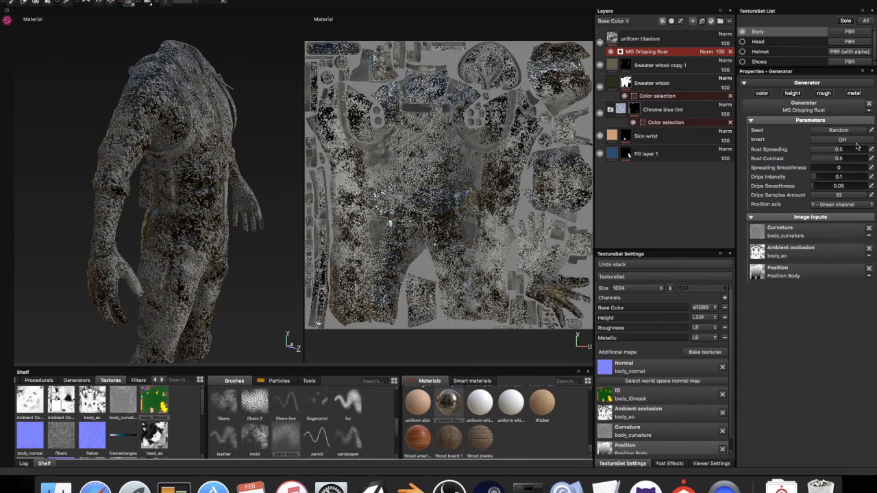
drag(838, 154, 820, 150)
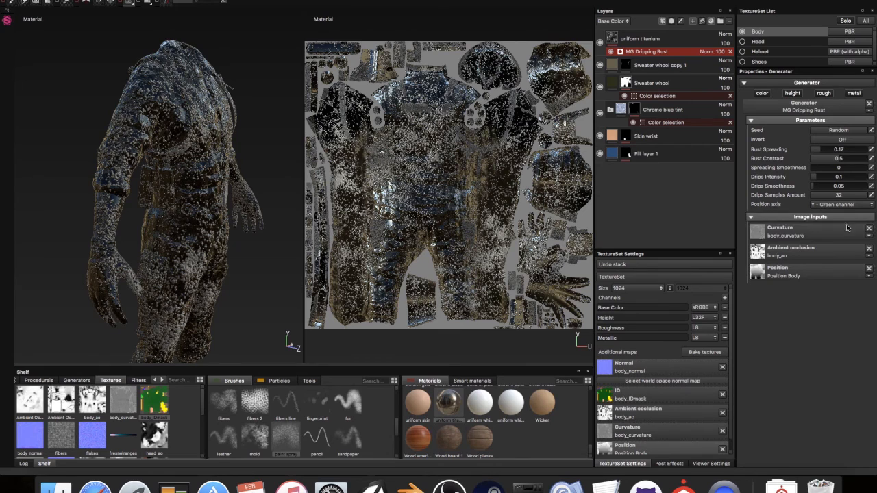
- Replace the titanium layer's generator with MG Edge Notch, using a Level of 0.17 and a Contrast of 0.28
click(869, 104)
click(823, 108)
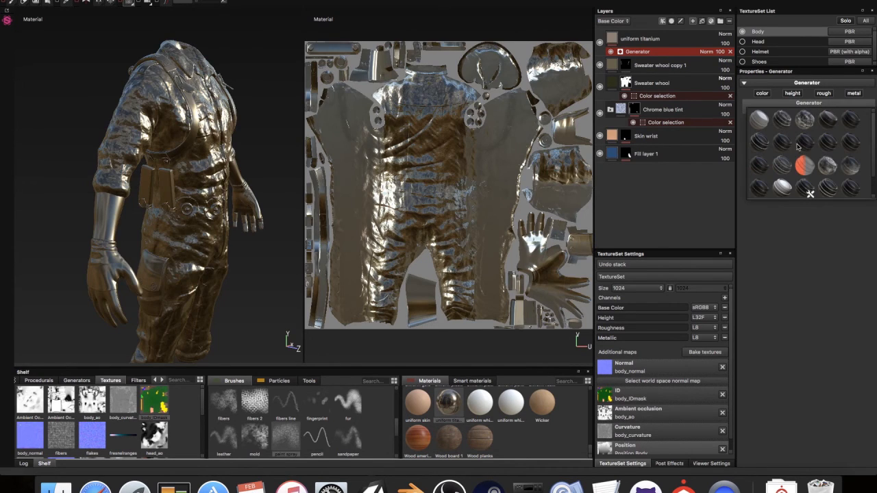
click(803, 141)
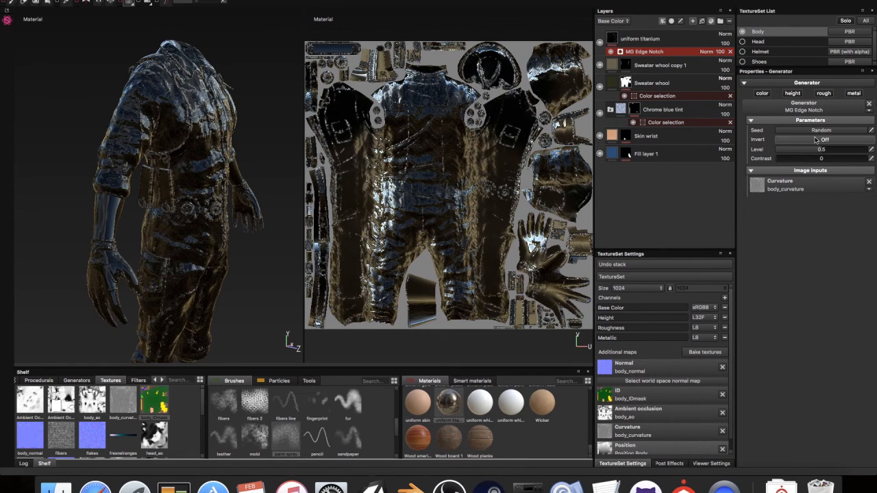
drag(807, 155, 789, 153)
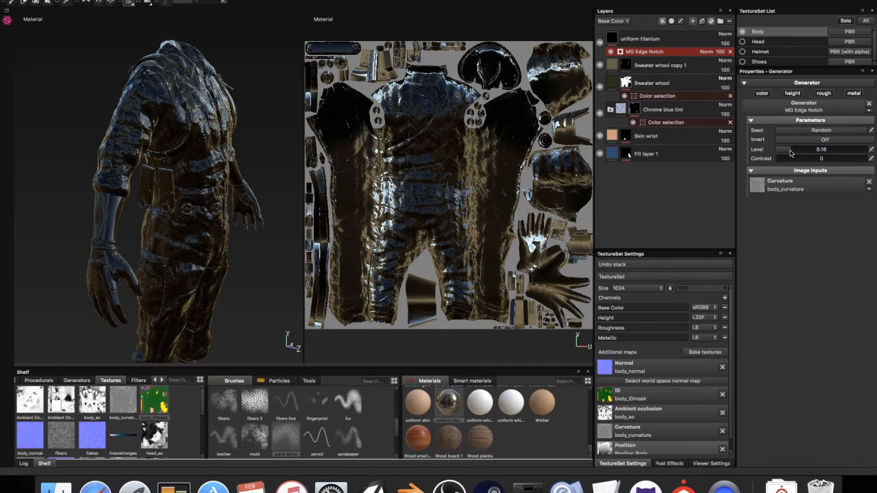
drag(805, 160, 801, 161)
- Delete the MG Edge Notch generator from the uniform titanium layer and select that layer
click(672, 21)
click(649, 40)
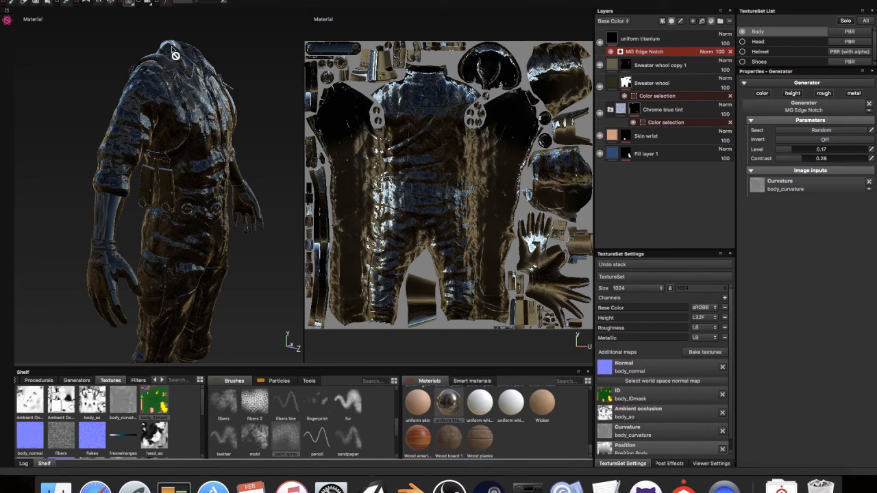
alt+drag(199, 134, 271, 130)
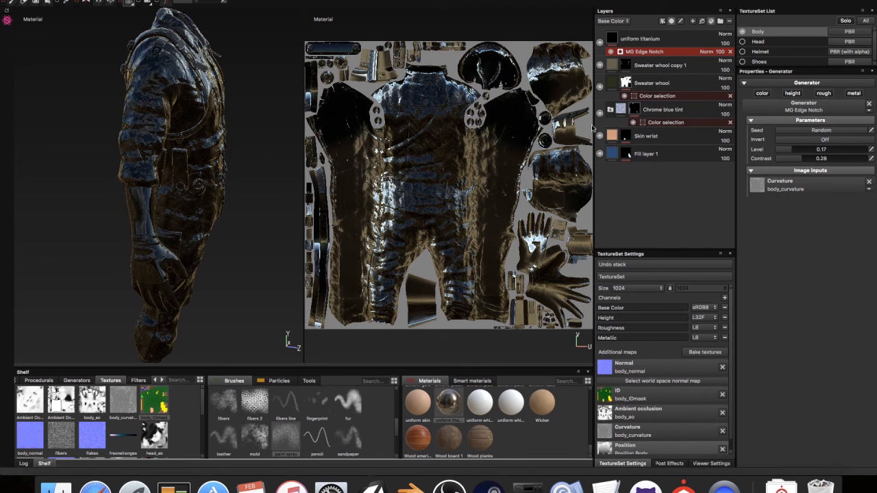
click(730, 53)
click(728, 53)
click(671, 41)
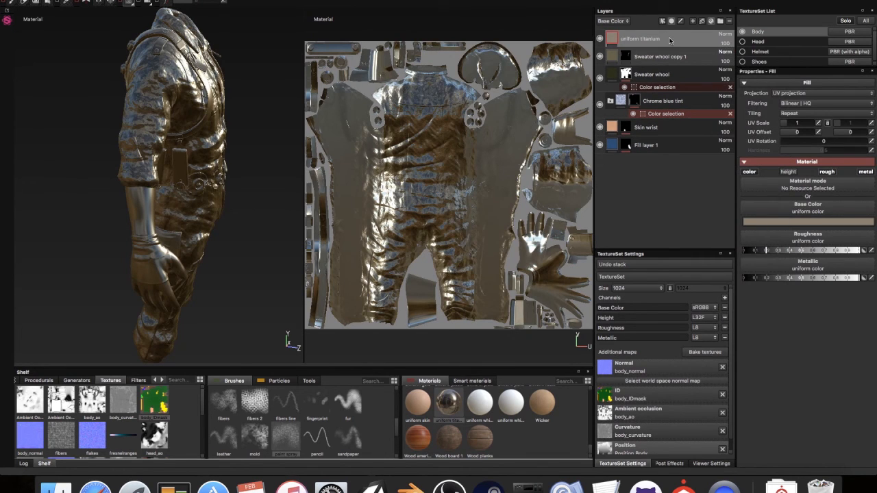
- Remove the uniform titanium layer from the Body layer stack
right_click(654, 47)
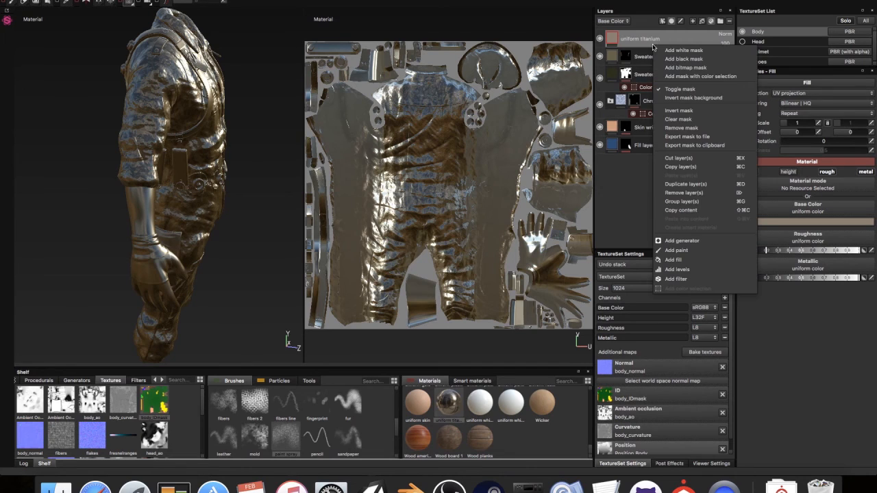
click(684, 193)
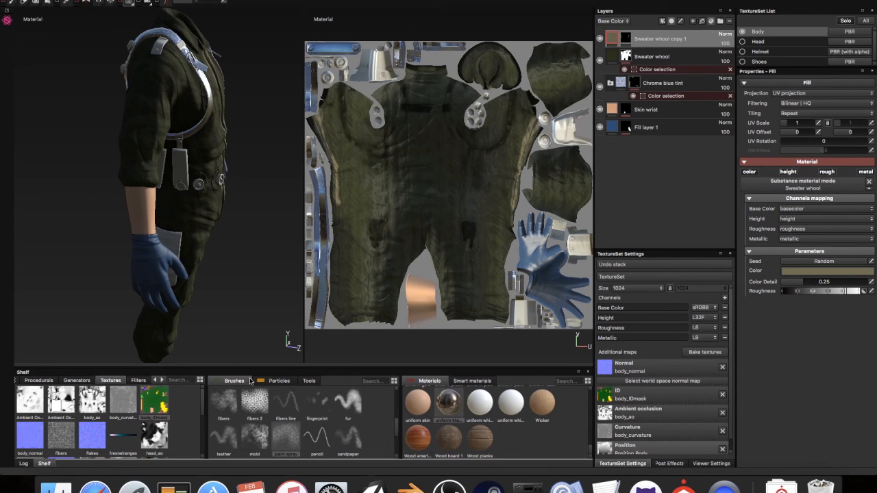
- Add a new paint layer on top of the Body stack and choose the organic spread particle brush for it
click(281, 382)
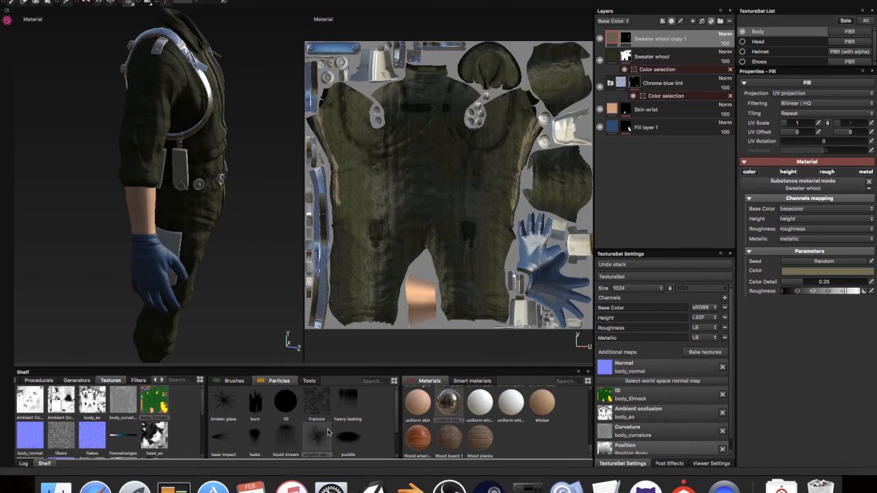
click(695, 23)
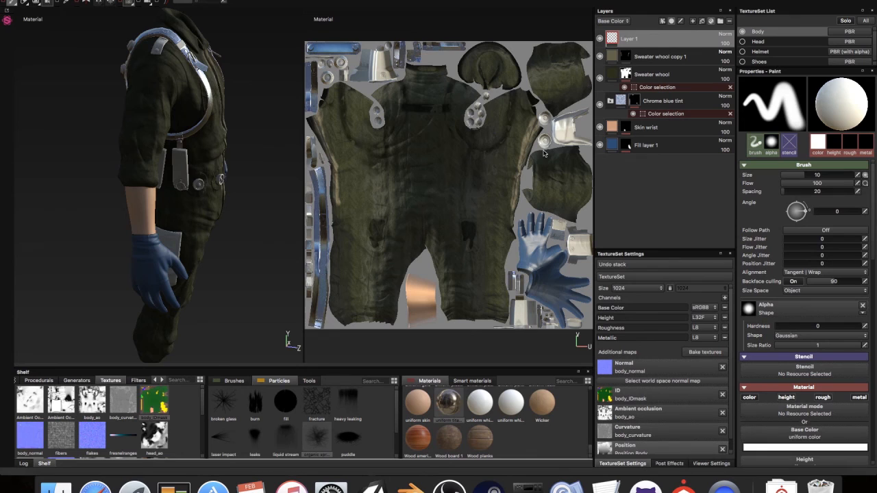
click(316, 445)
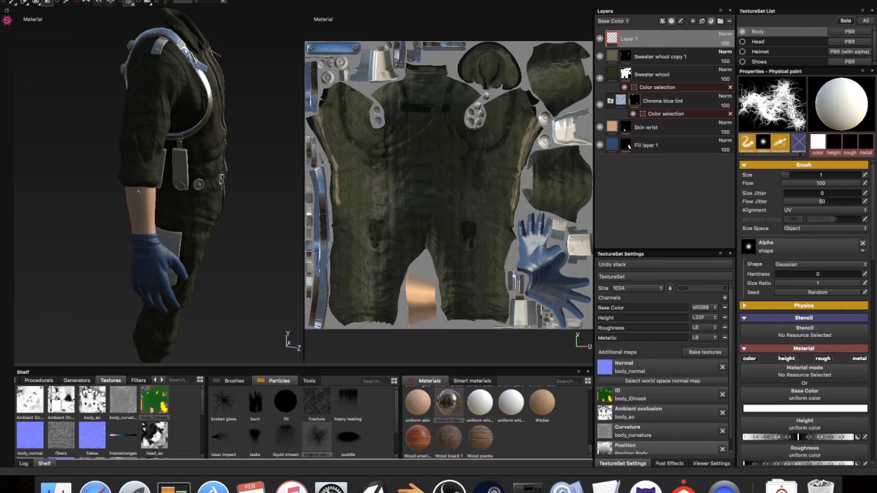
- Try the organic spread particles on the forearm with a brush size of 4, and undo the stroke
key(bracketright)
key(bracketright)
key(bracketright)
click(140, 207)
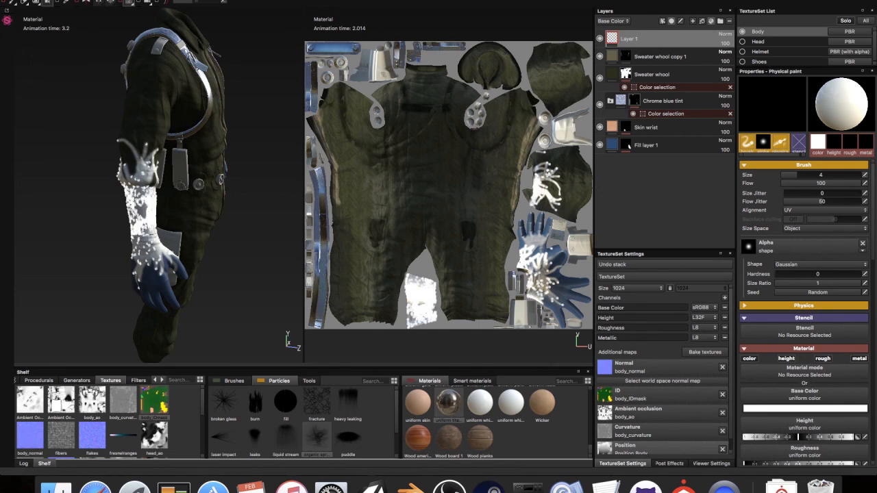
click(404, 231)
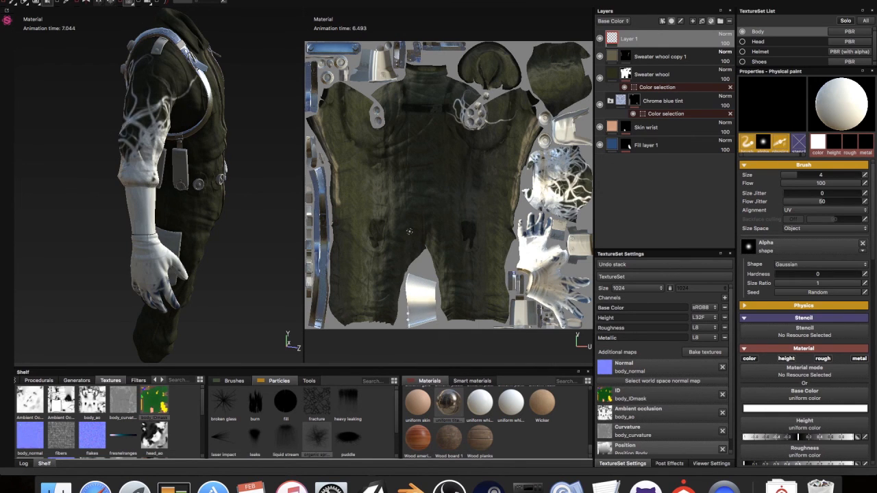
key(ctrl+z)
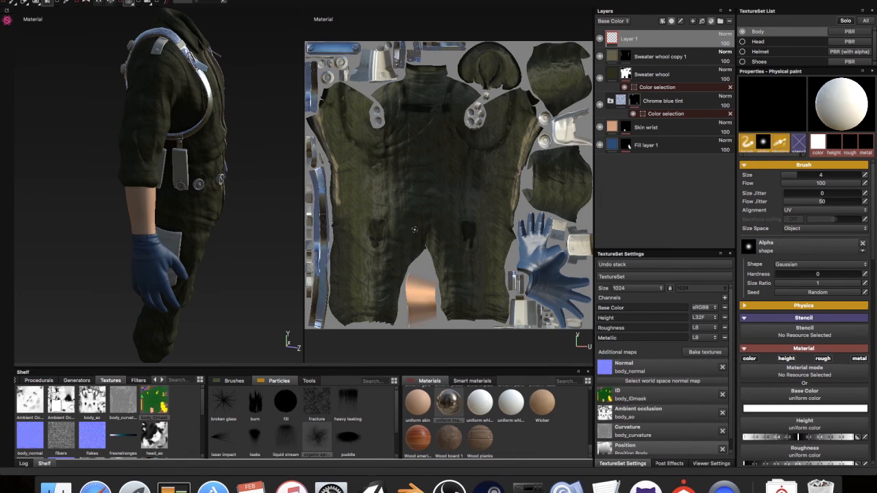
- Reduce the particle brush size to 0.64, try it on the wrist, inspect the spread from another angle, and undo the stroke
key(bracketleft)
key(bracketleft)
key(bracketleft)
key(bracketleft)
key(bracketleft)
key(bracketleft)
click(140, 206)
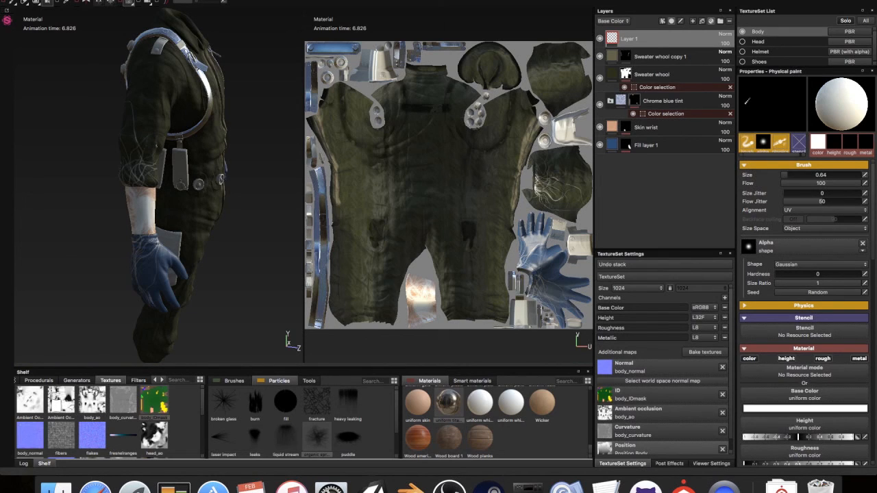
alt+drag(180, 140, 435, 109)
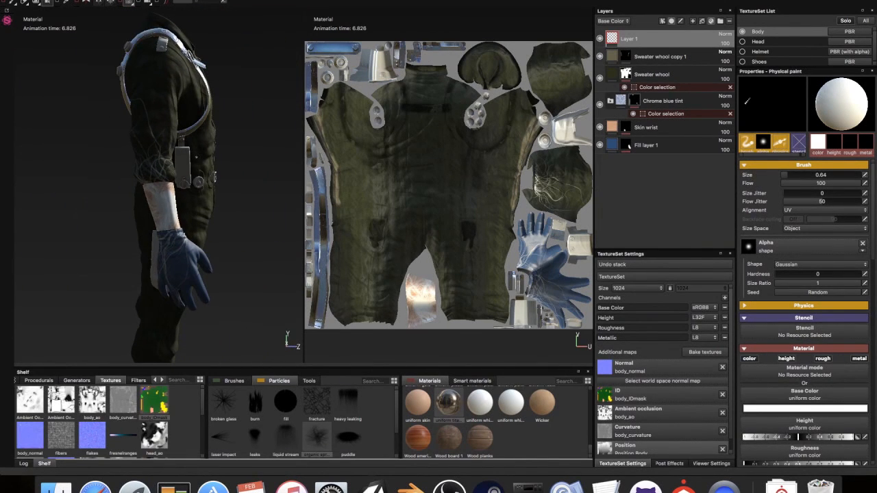
key(super+z)
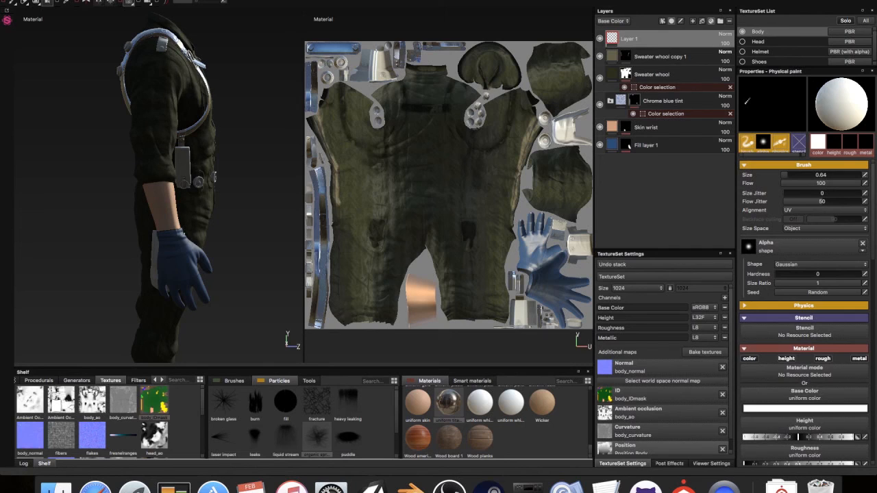
- Show all texture sets again and bring the whole character into view from the front
click(866, 22)
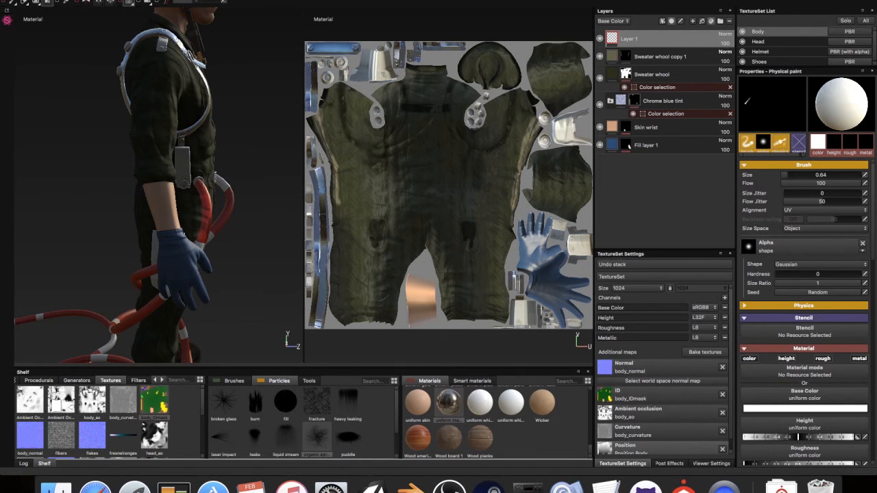
alt+drag(206, 199, 116, 206)
scroll(206, 185, down, 3)
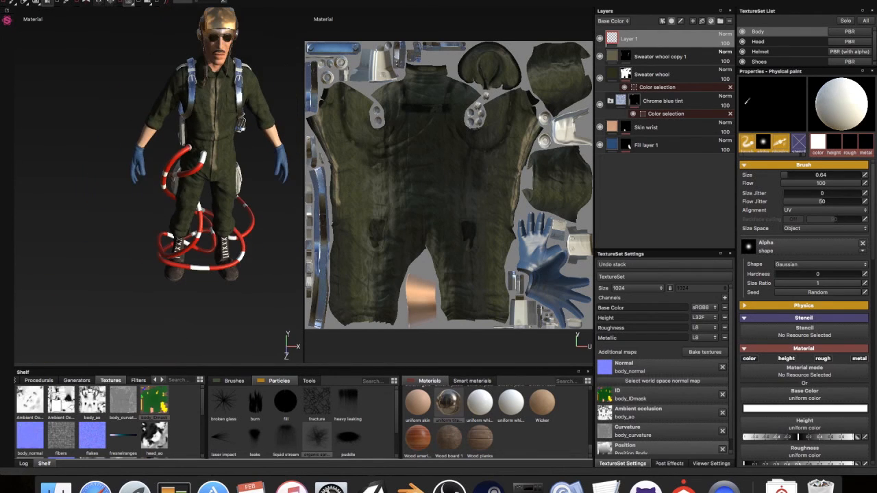